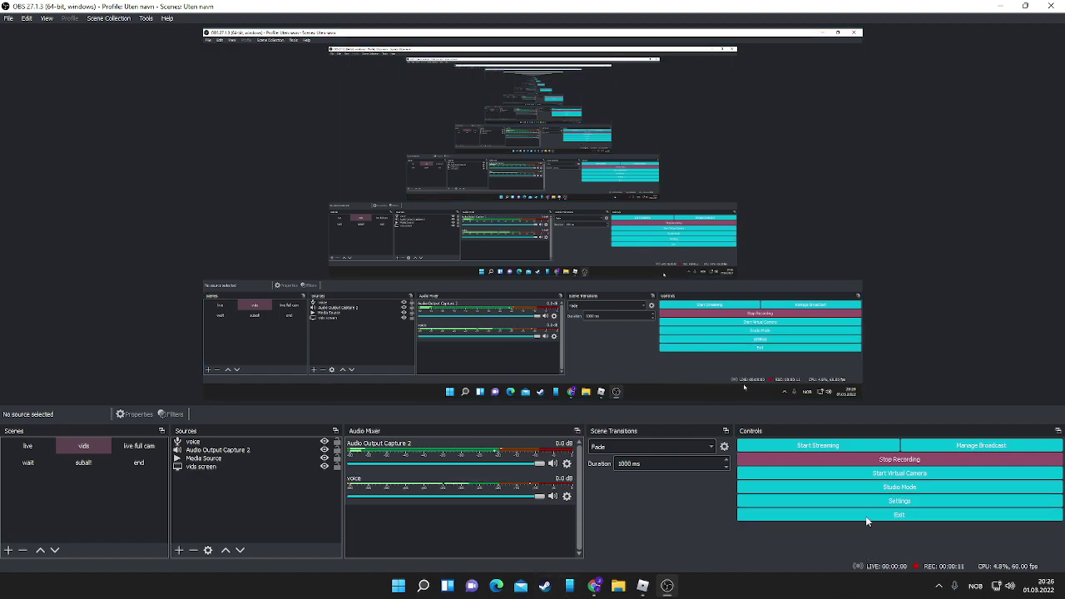
- Bring Roblox to the front and orbit down over the tree-farm base
click(643, 585)
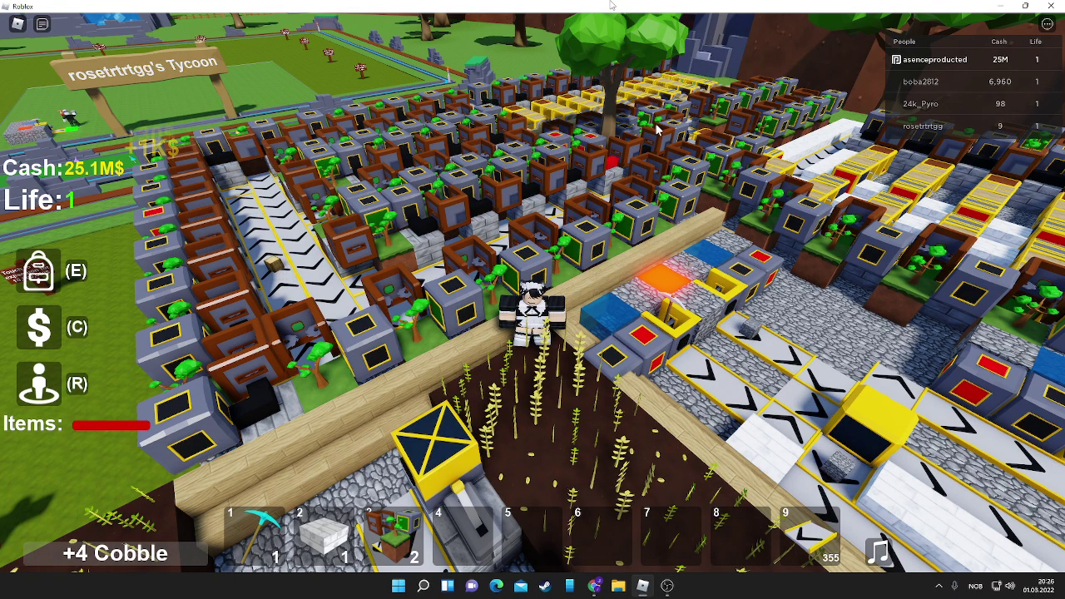
key(w)
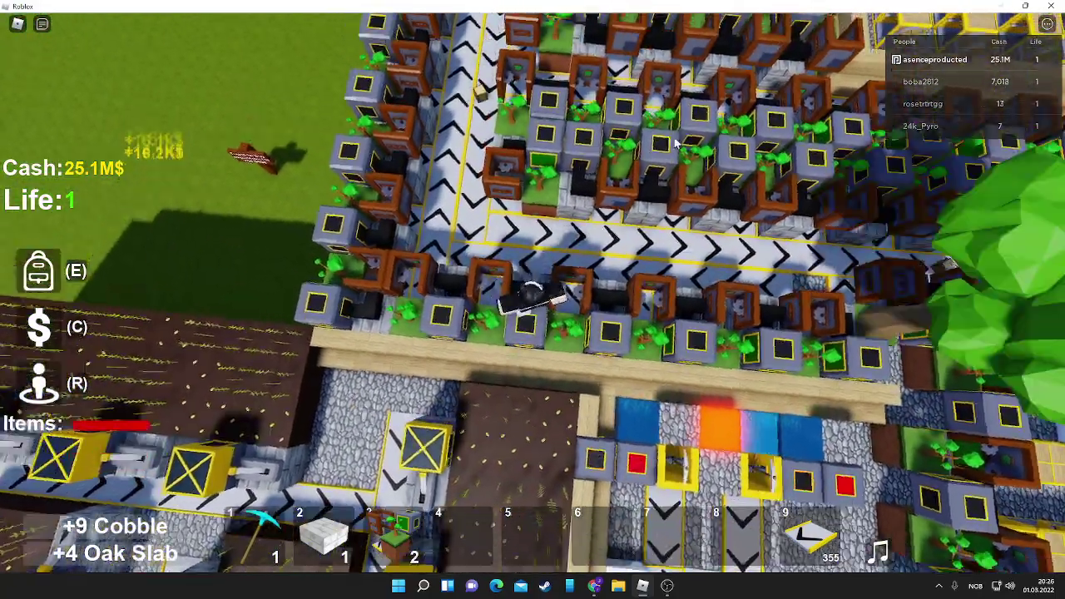
mouse_move(679, 143)
mouse_down()
mouse_move(698, 104)
mouse_move(627, 175)
mouse_move(699, 306)
mouse_move(620, 370)
mouse_up()
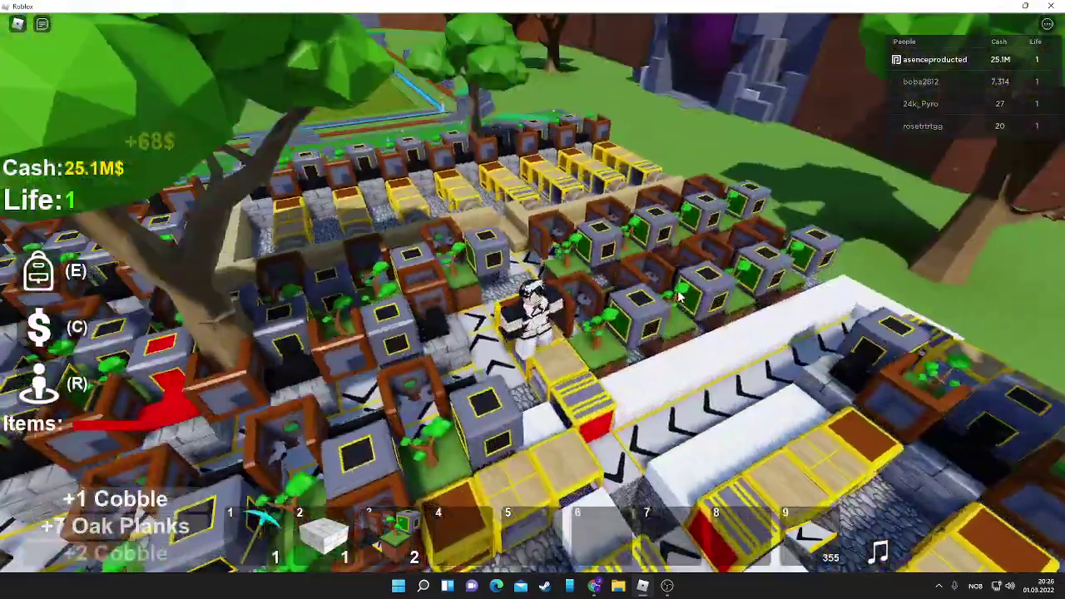
drag(522, 426, 518, 395)
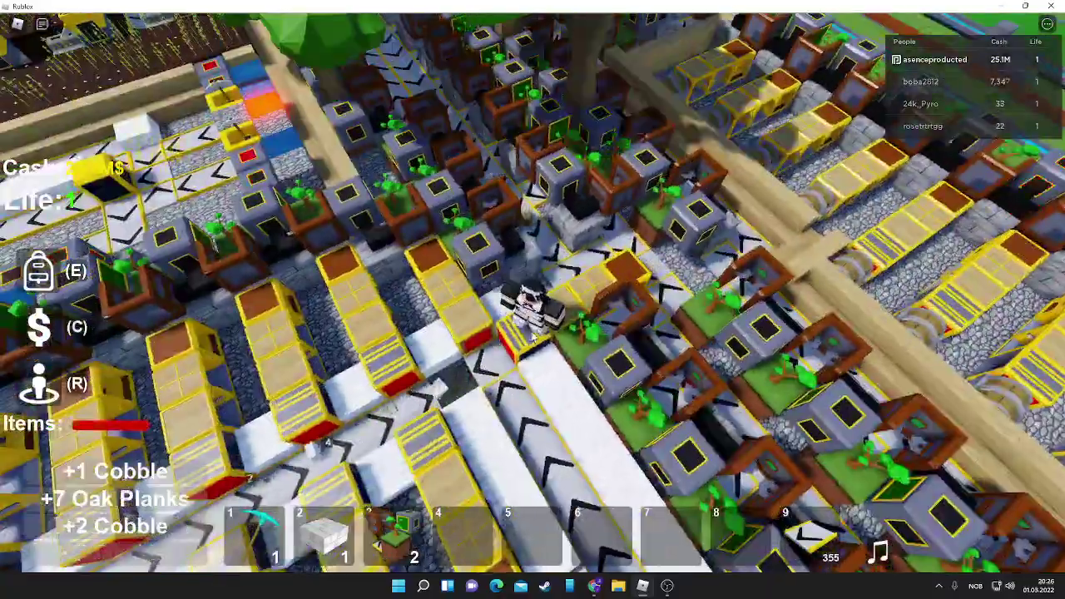
mouse_move(540, 329)
mouse_down()
mouse_move(633, 184)
mouse_move(582, 274)
mouse_move(537, 296)
mouse_move(533, 249)
mouse_move(516, 283)
mouse_move(529, 299)
mouse_move(541, 283)
mouse_move(533, 296)
mouse_up()
scroll(582, 249, up, 4)
scroll(582, 250, up, 3)
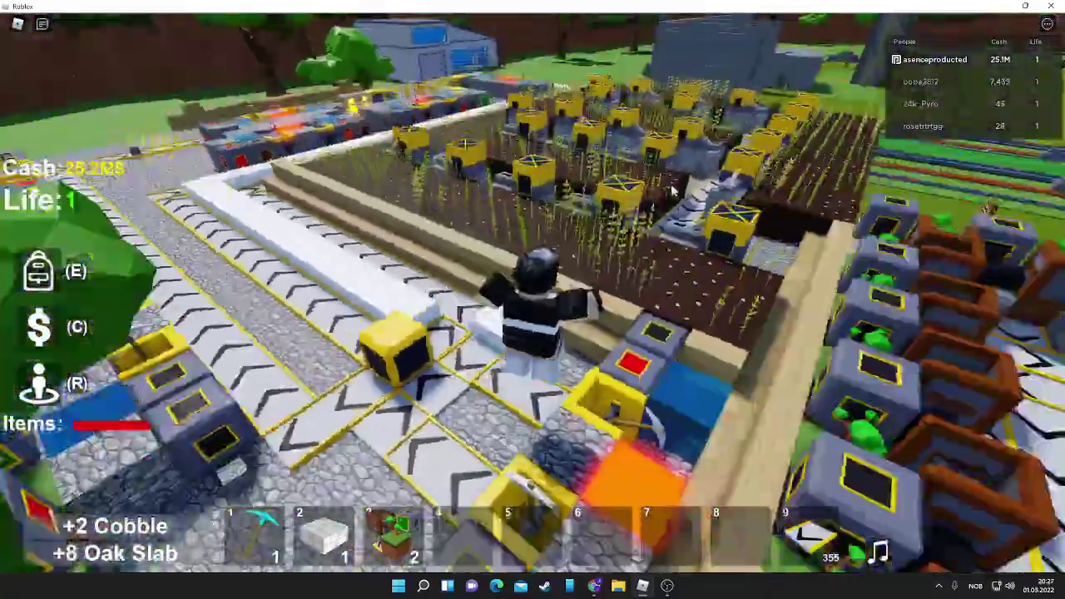
scroll(583, 275, down, 3)
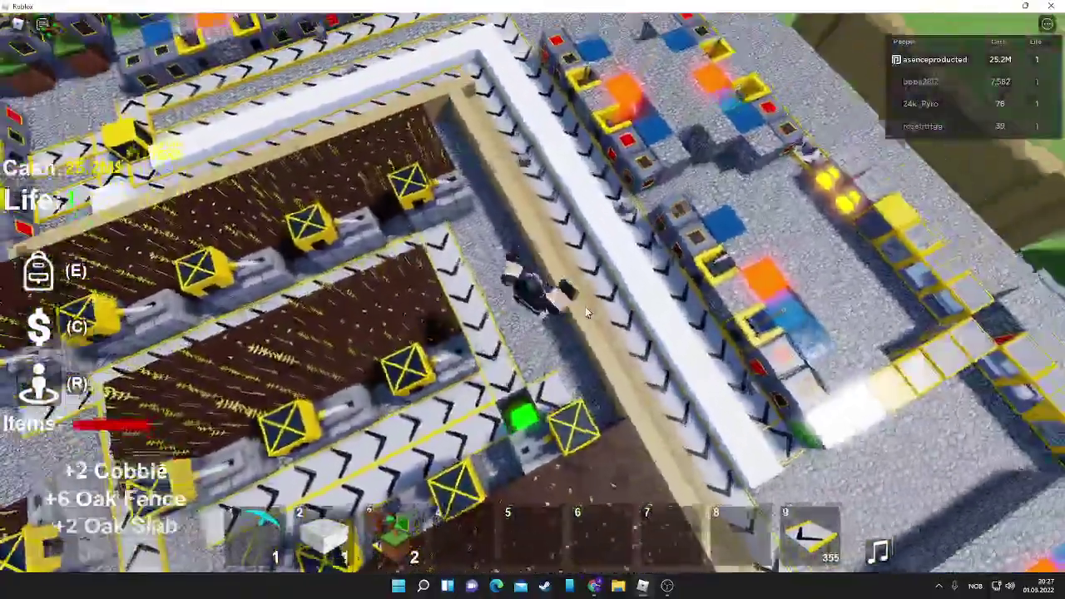
- Orbit the camera around the wheat fields and tree planters
right_click(587, 312)
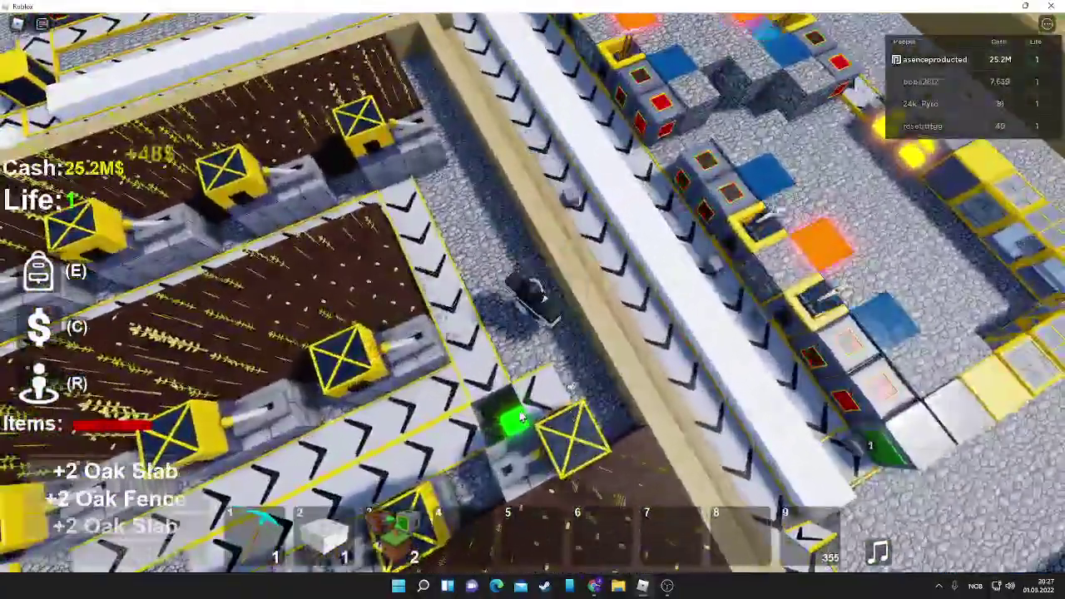
drag(556, 409, 559, 417)
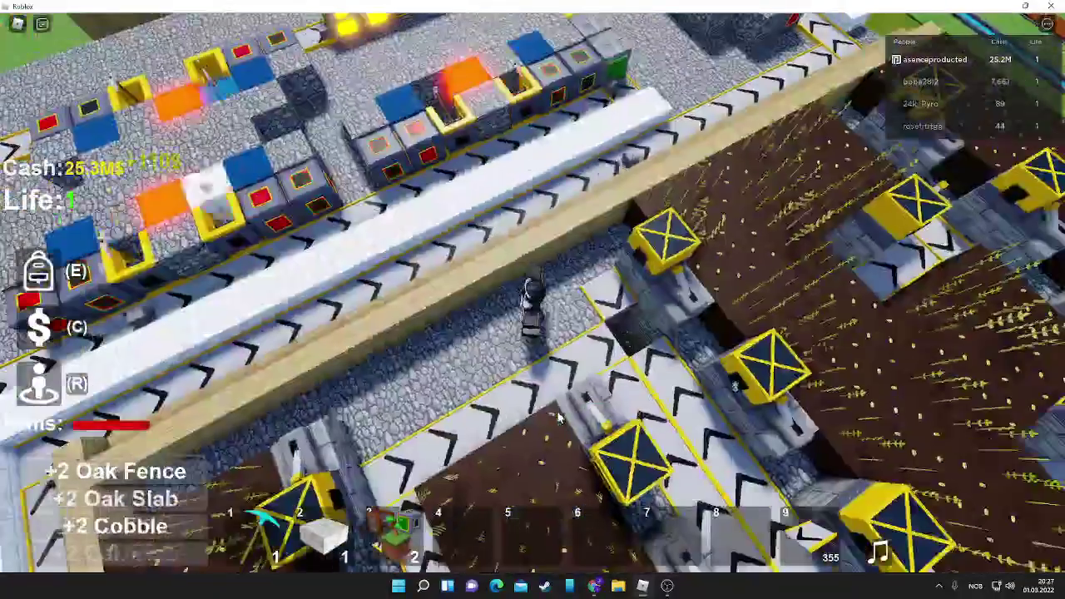
right_click(533, 300)
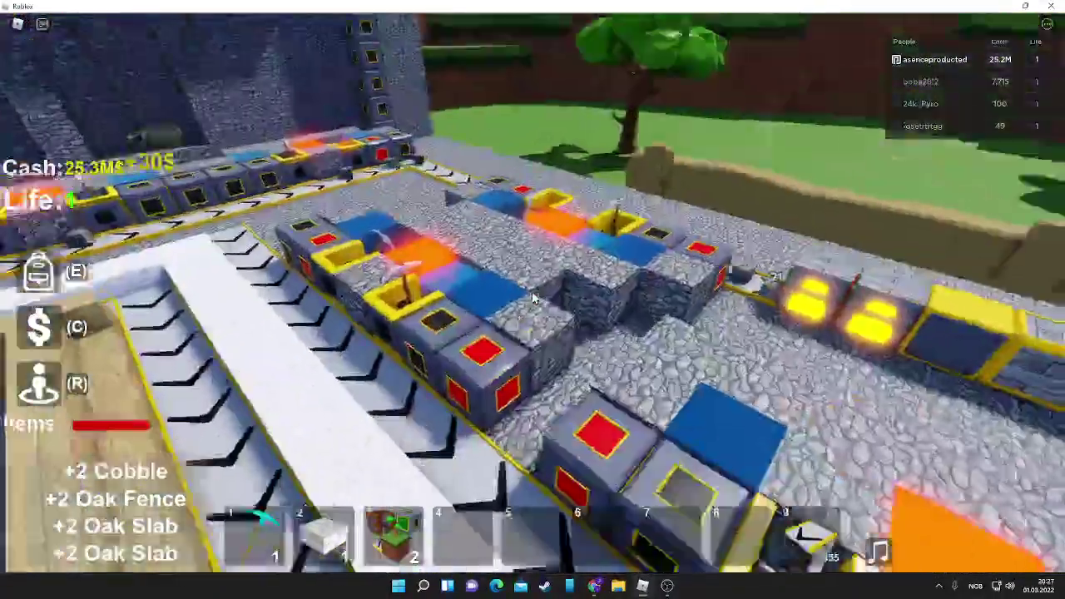
drag(533, 300, 575, 298)
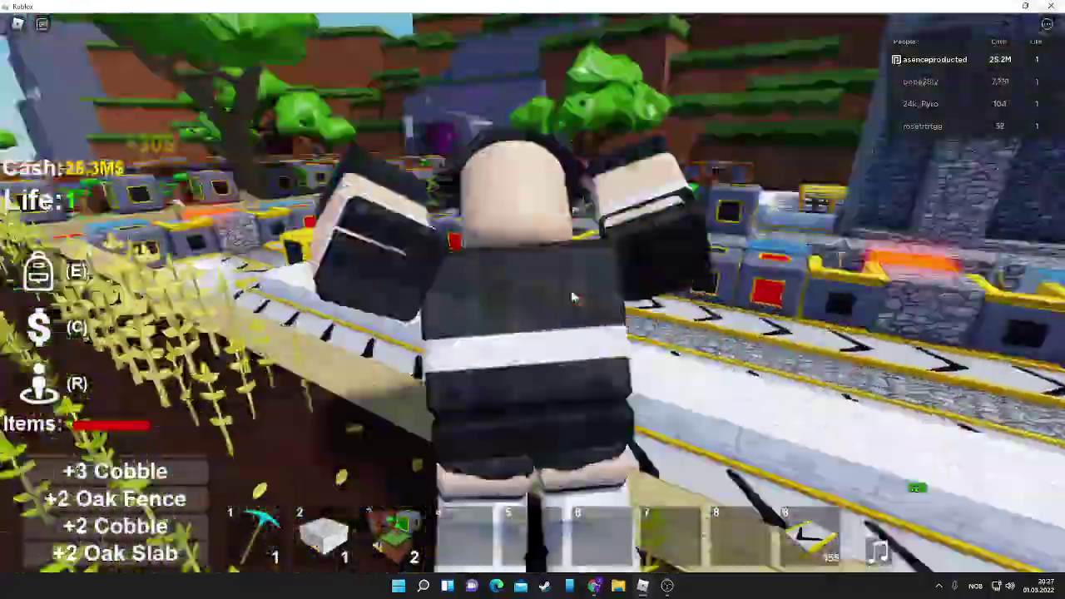
scroll(574, 298, down, 5)
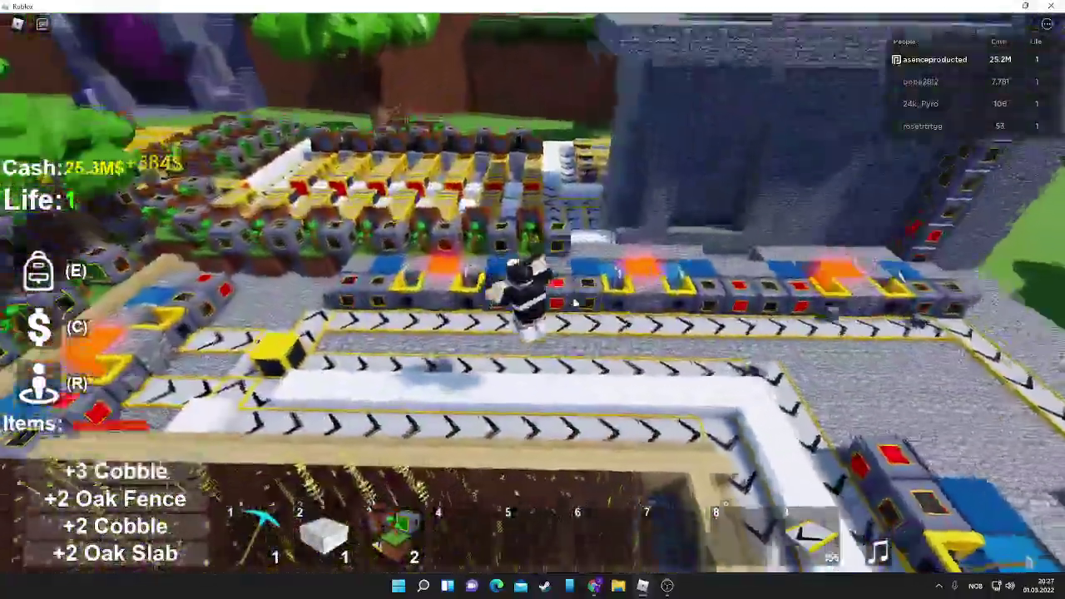
mouse_move(574, 298)
mouse_down()
mouse_move(659, 153)
mouse_move(608, 140)
mouse_move(585, 236)
mouse_up()
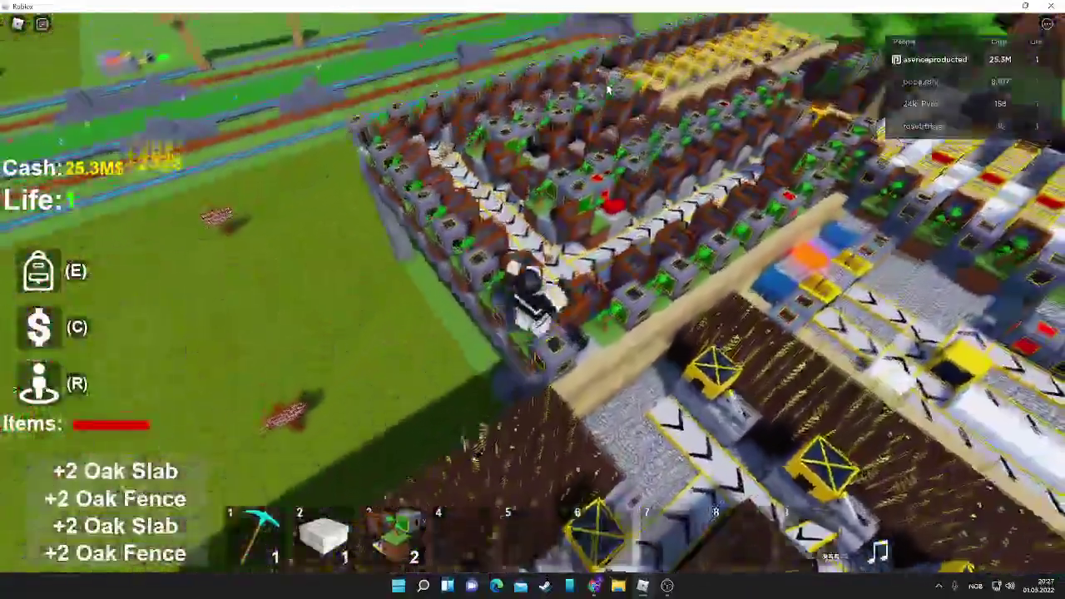
mouse_move(607, 90)
mouse_down()
mouse_move(542, 258)
mouse_move(596, 255)
mouse_move(608, 429)
mouse_move(572, 423)
mouse_up()
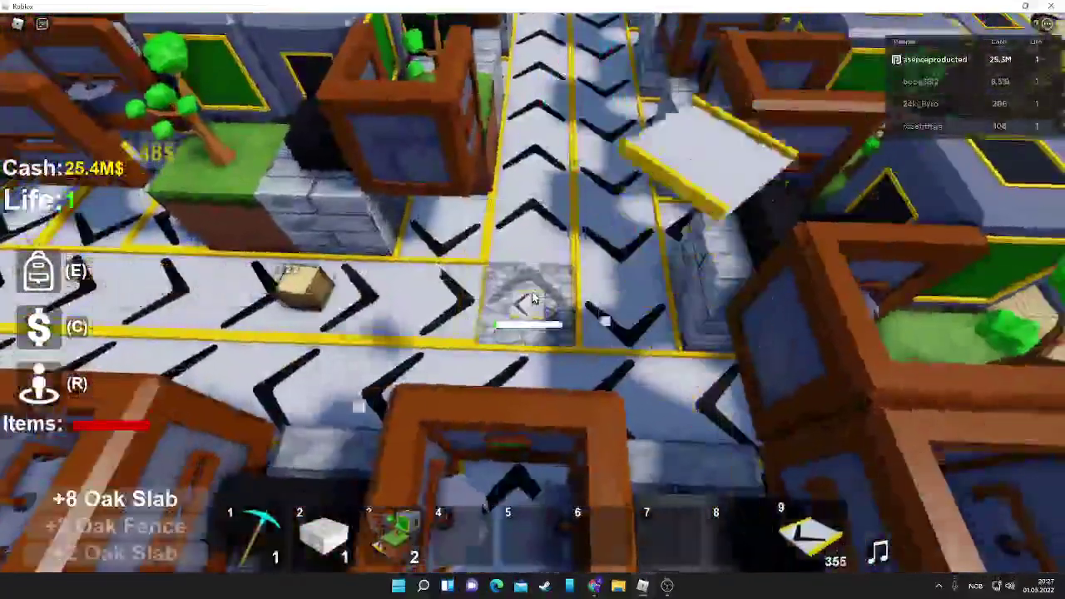
scroll(533, 295, down, 5)
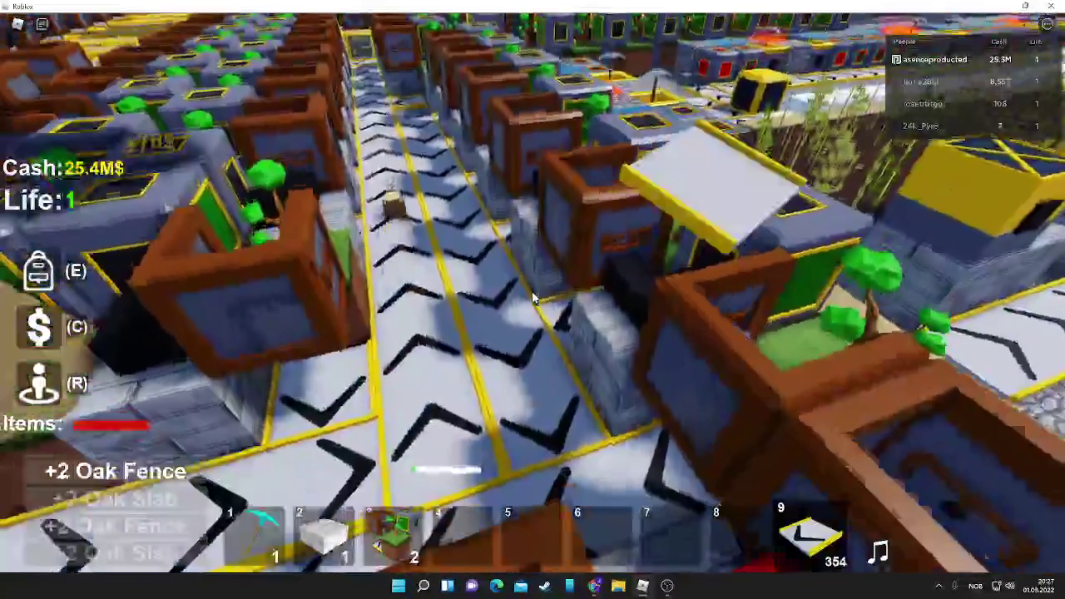
drag(533, 295, 441, 270)
scroll(532, 298, down, 3)
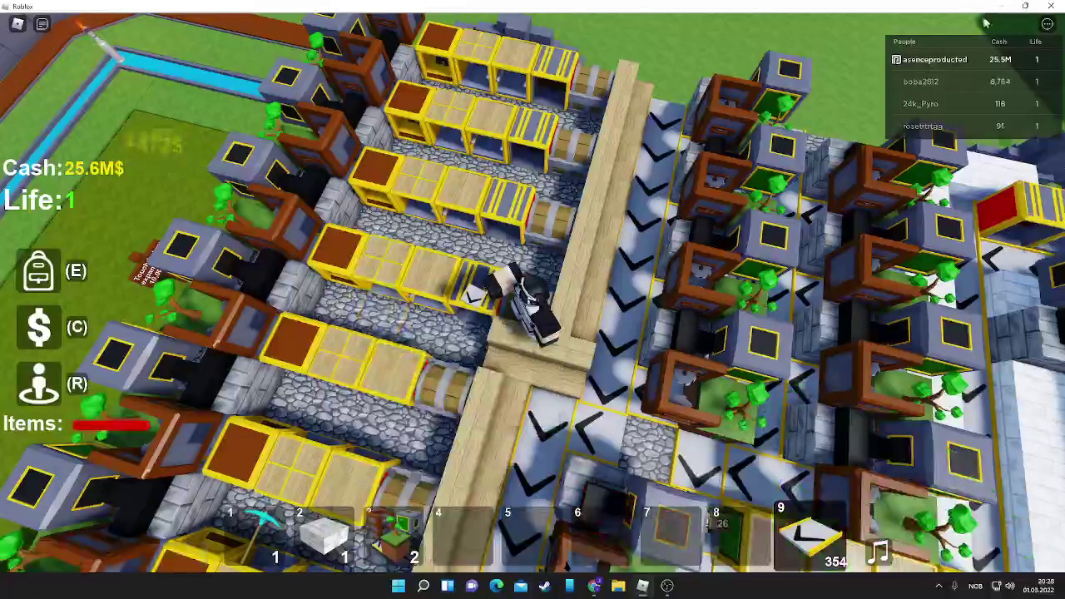
- Orbit over the plank walkway and crates, then open the Esc menu's player list
drag(600, 206, 658, 340)
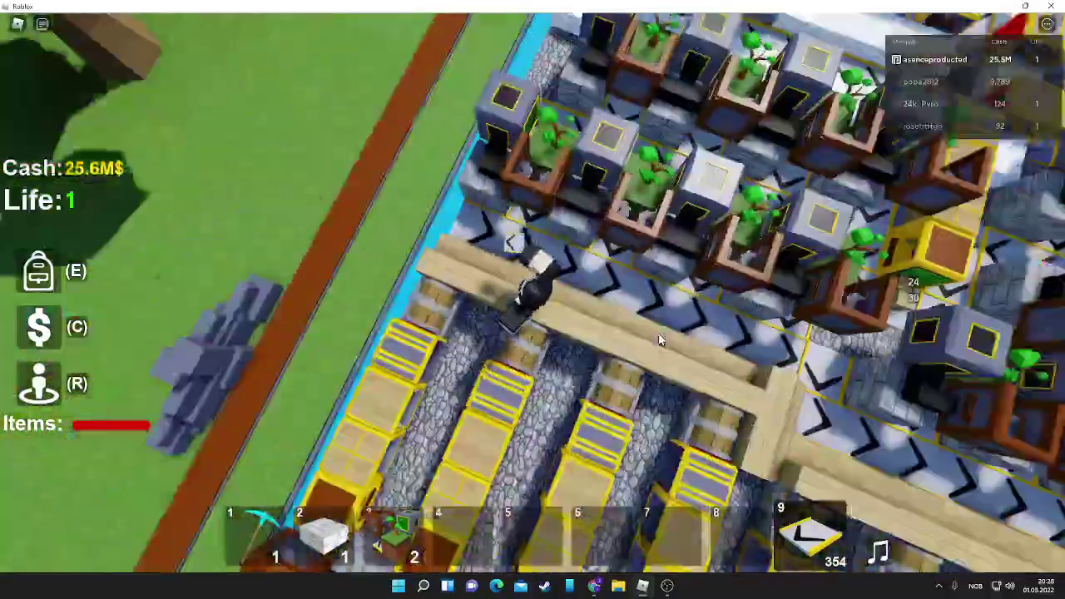
right_click(658, 340)
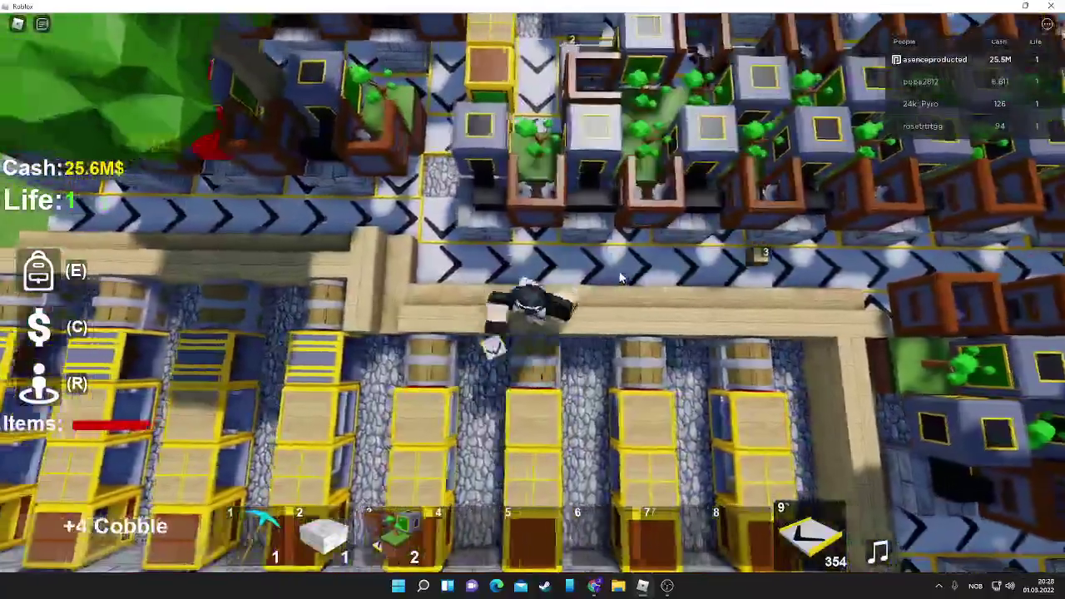
scroll(620, 278, up, 5)
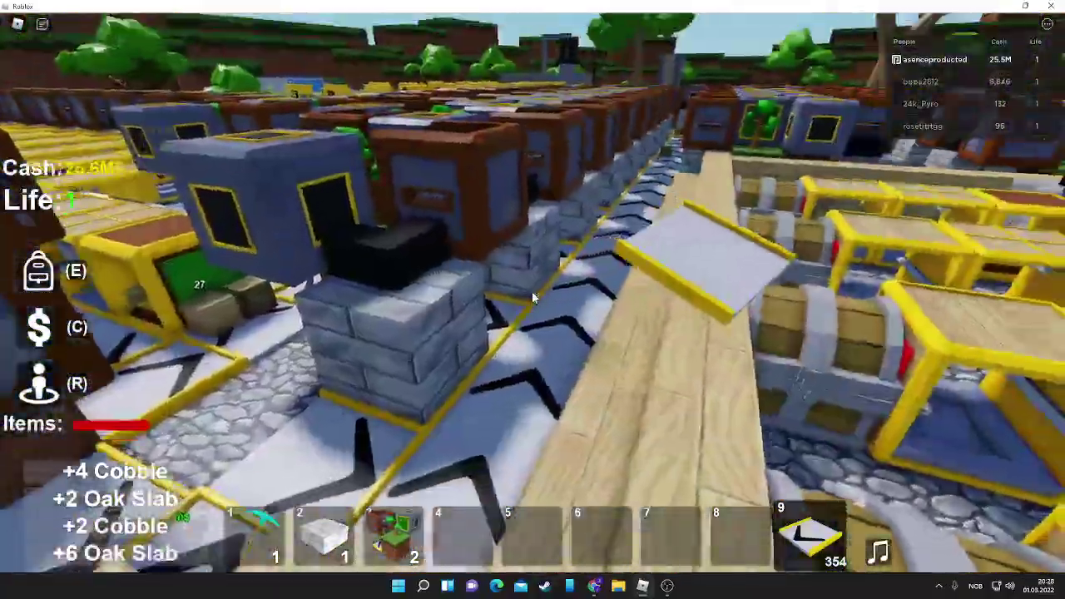
drag(532, 291, 582, 359)
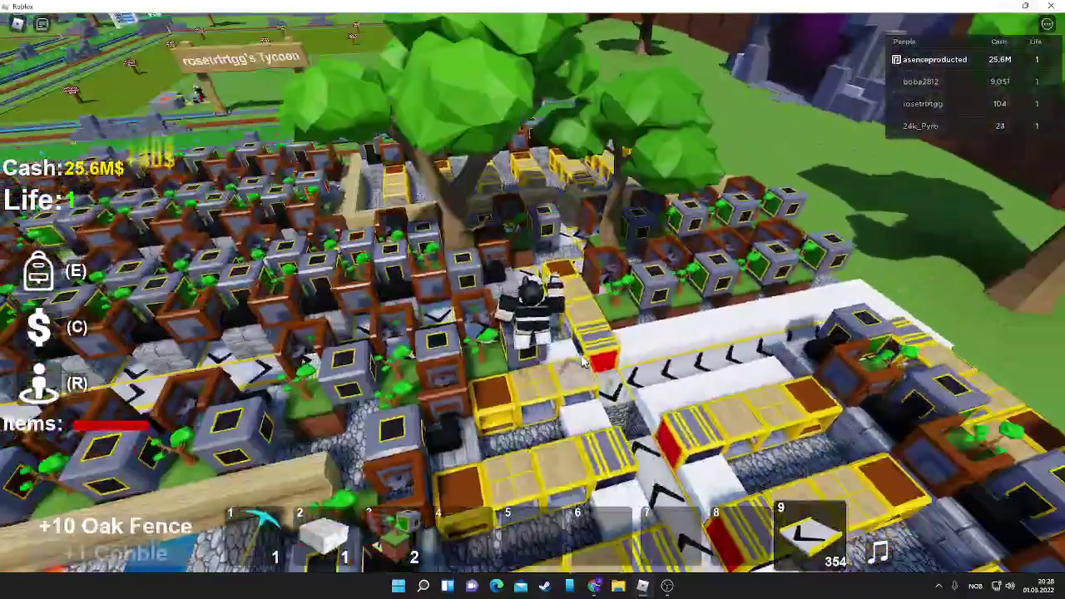
key(Escape)
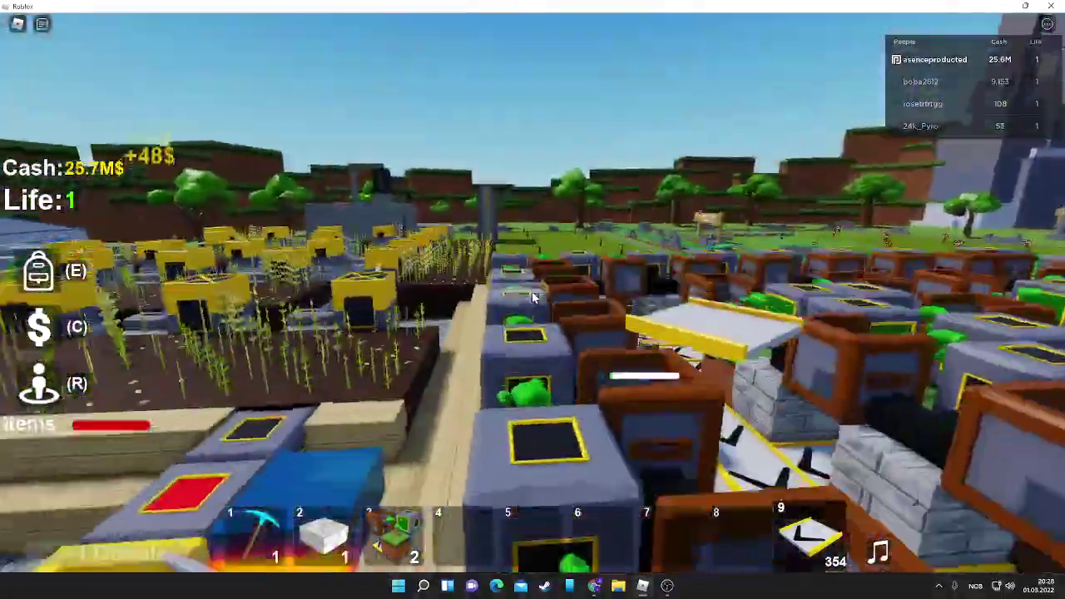
- Walk across the farm to the cobblestone machine area
key(w)
drag(532, 297, 531, 298)
key(w)
key(w)
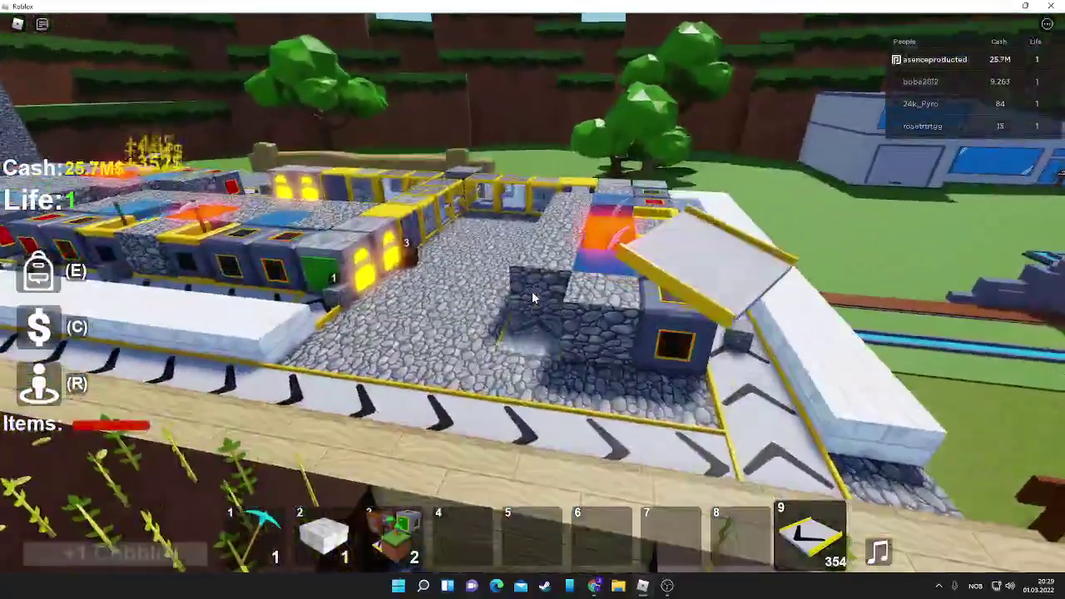
drag(532, 297, 532, 297)
key(w)
key(w)
- Mine cobblestone blocks with the pickaxe beside the yellow machines and conveyor
click(533, 297)
click(532, 297)
click(532, 291)
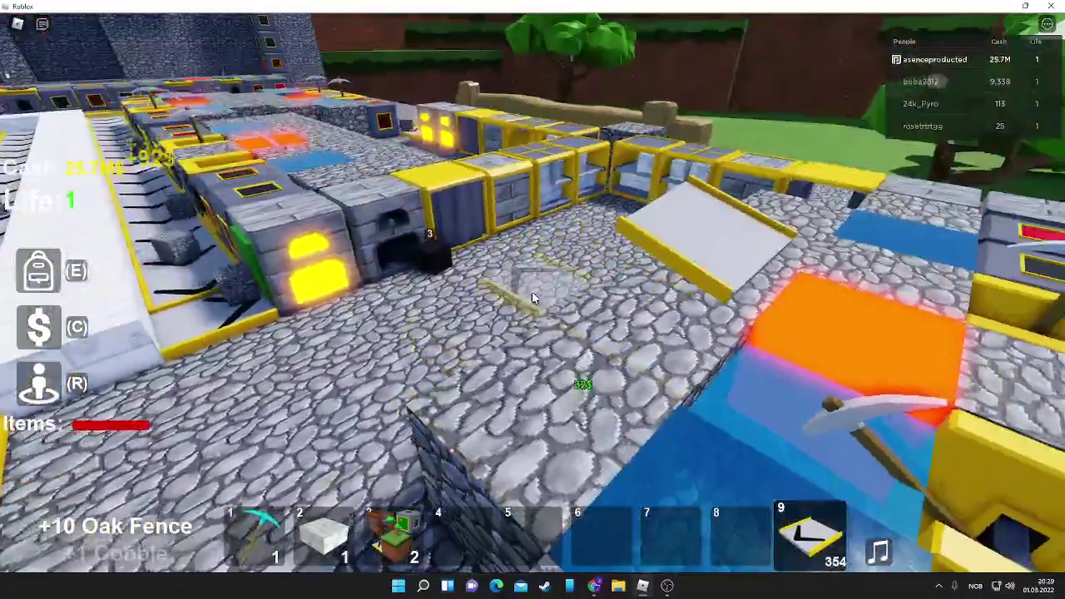
click(531, 297)
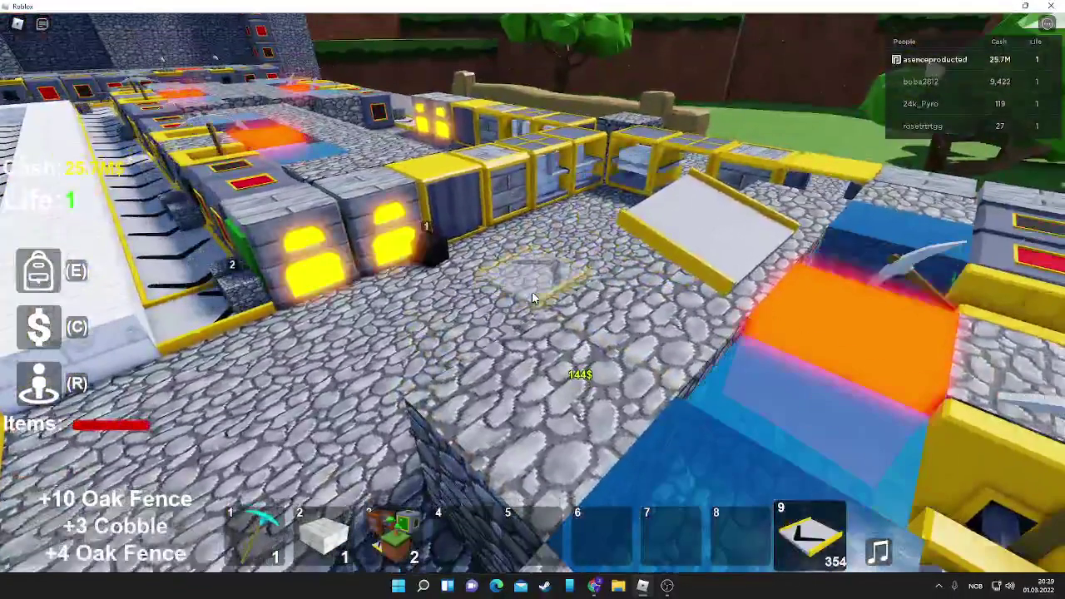
drag(532, 297, 532, 297)
click(532, 297)
click(531, 297)
click(532, 297)
click(531, 297)
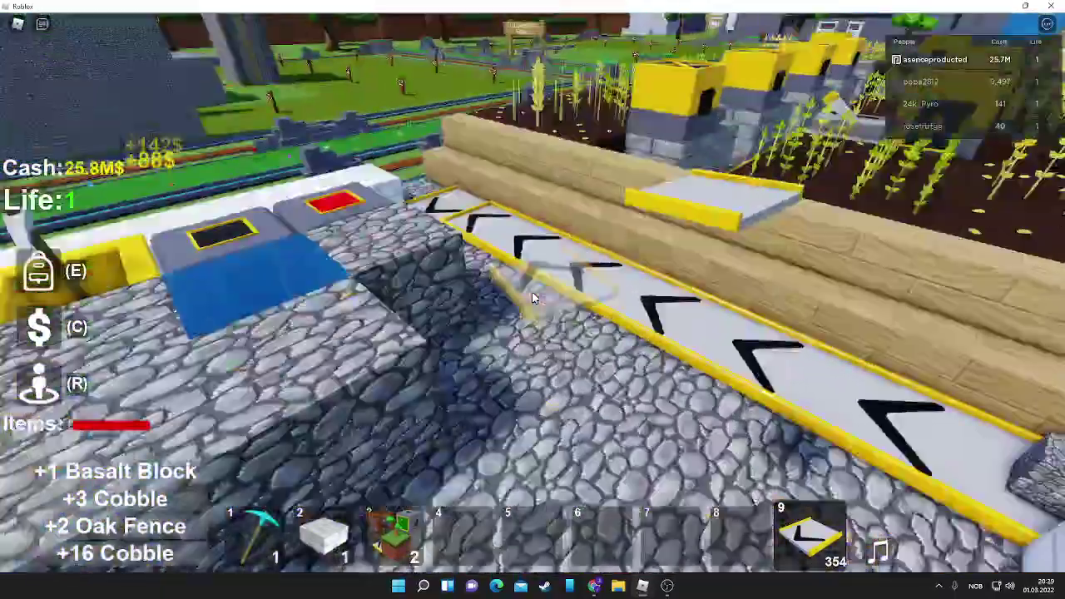
right_click(534, 298)
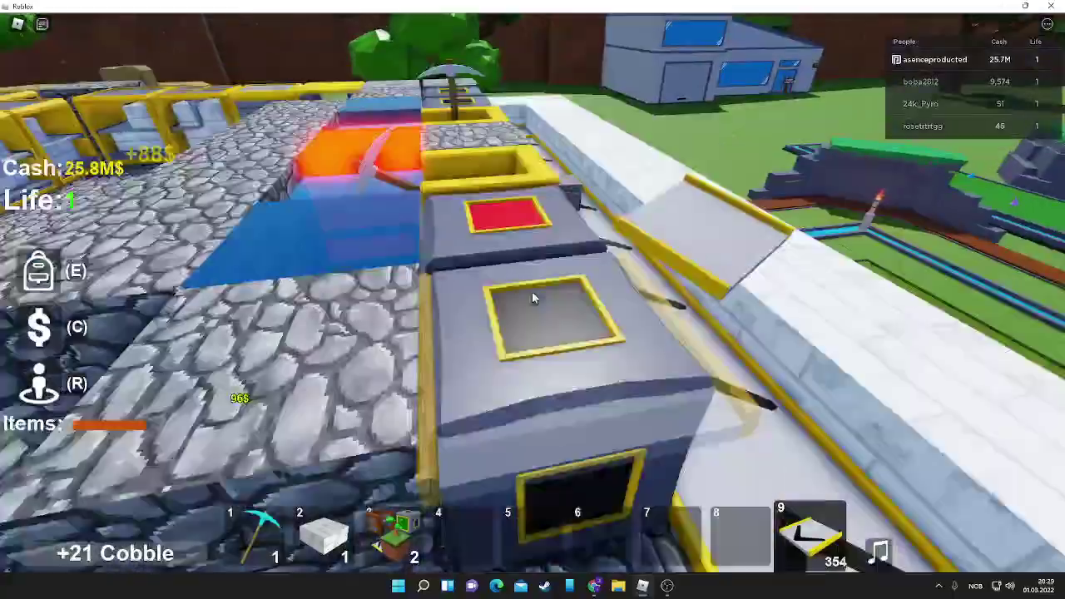
right_click(534, 298)
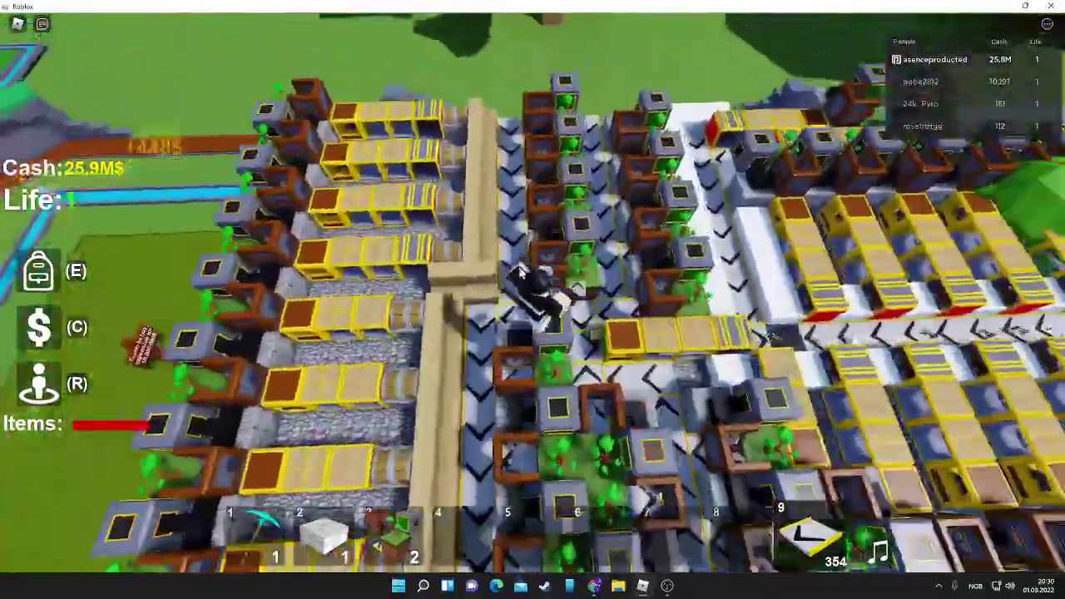
- Orbit over the tree-farm conveyor rows and large tree toward the cobble tower
right_click(520, 274)
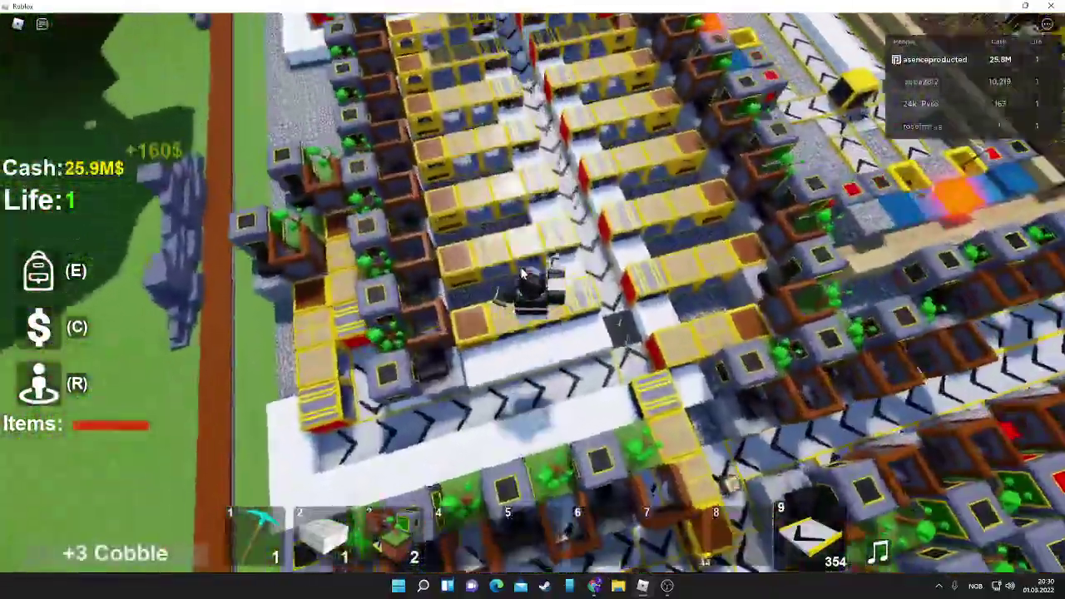
drag(522, 275, 523, 274)
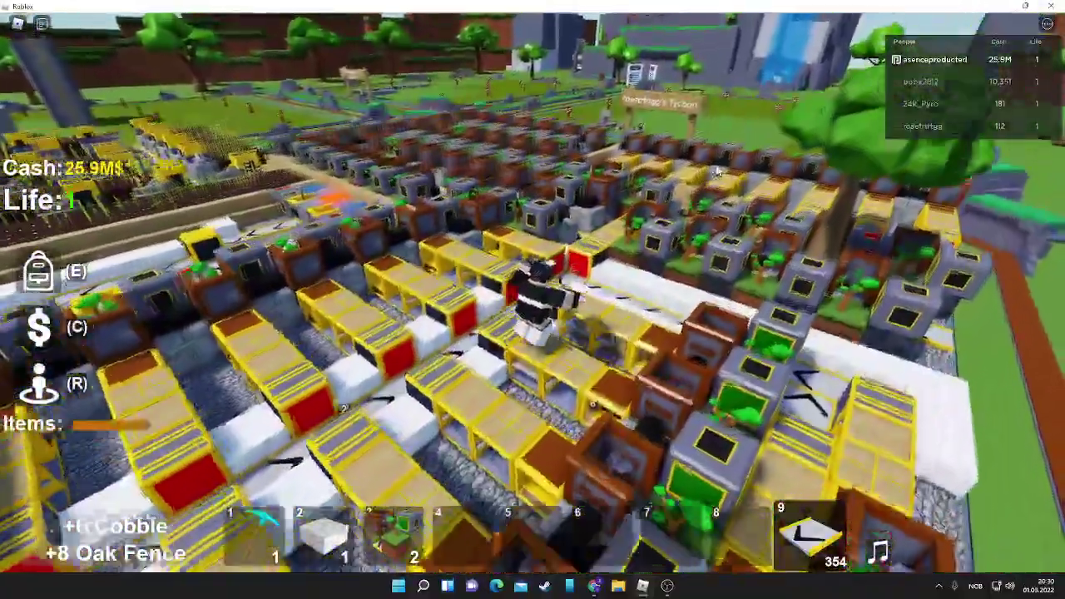
drag(717, 171, 594, 164)
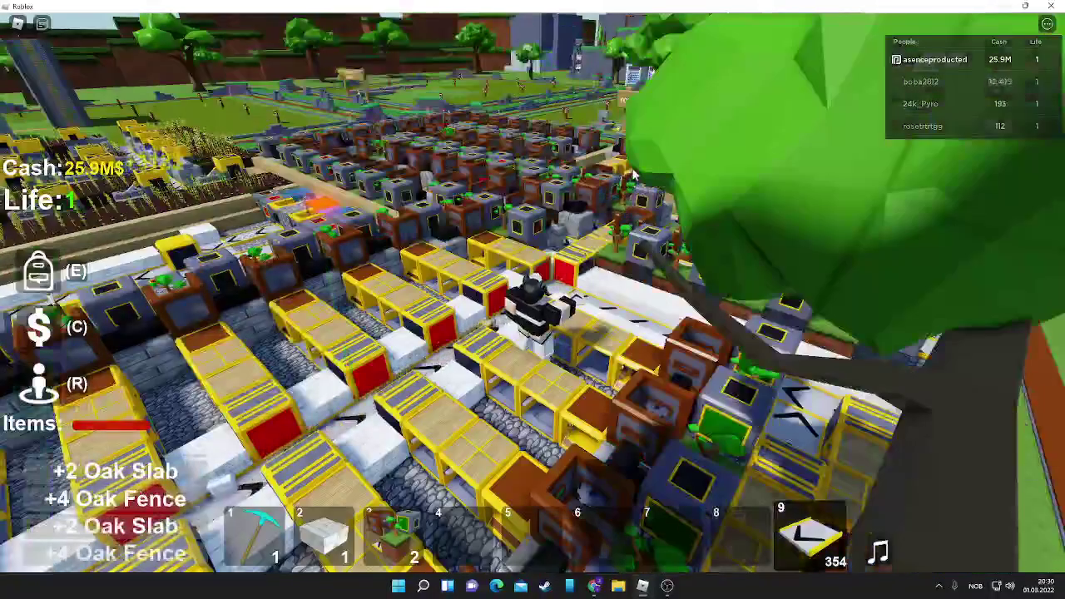
mouse_move(632, 173)
mouse_down()
mouse_move(509, 203)
mouse_move(520, 119)
mouse_up()
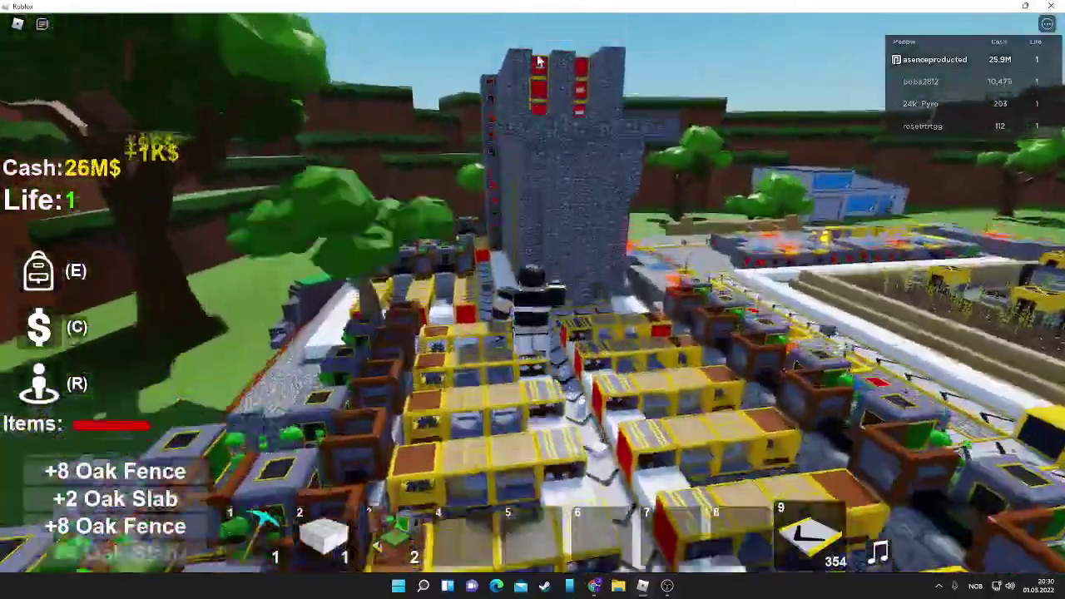
mouse_move(538, 60)
mouse_down()
mouse_move(516, 131)
mouse_move(533, 297)
mouse_move(508, 443)
mouse_up()
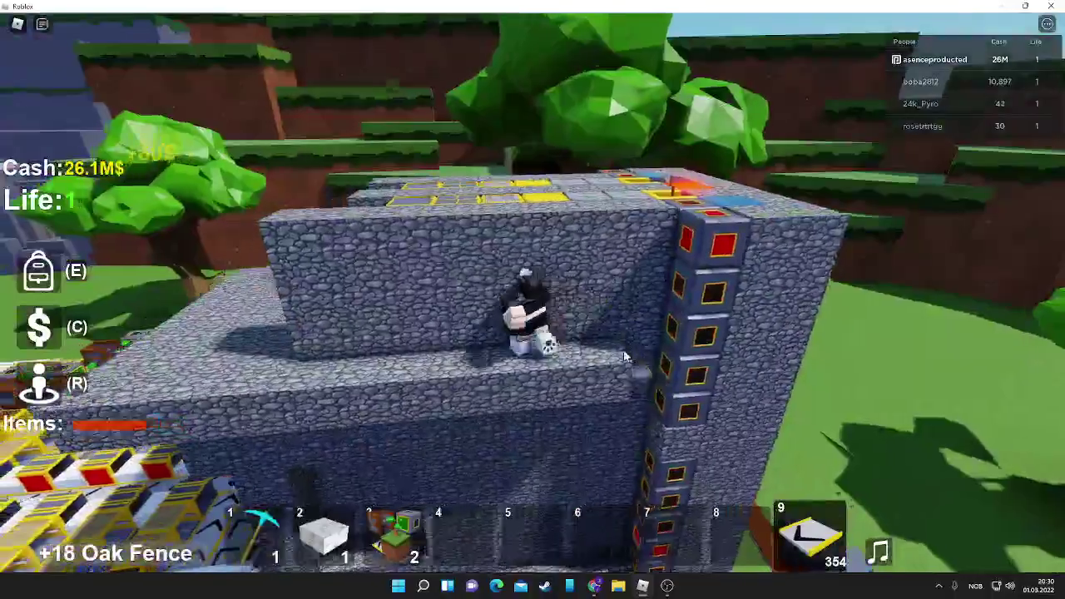
- From atop the cobble tower, look over the wheat fields and planter conveyors
drag(624, 355, 625, 355)
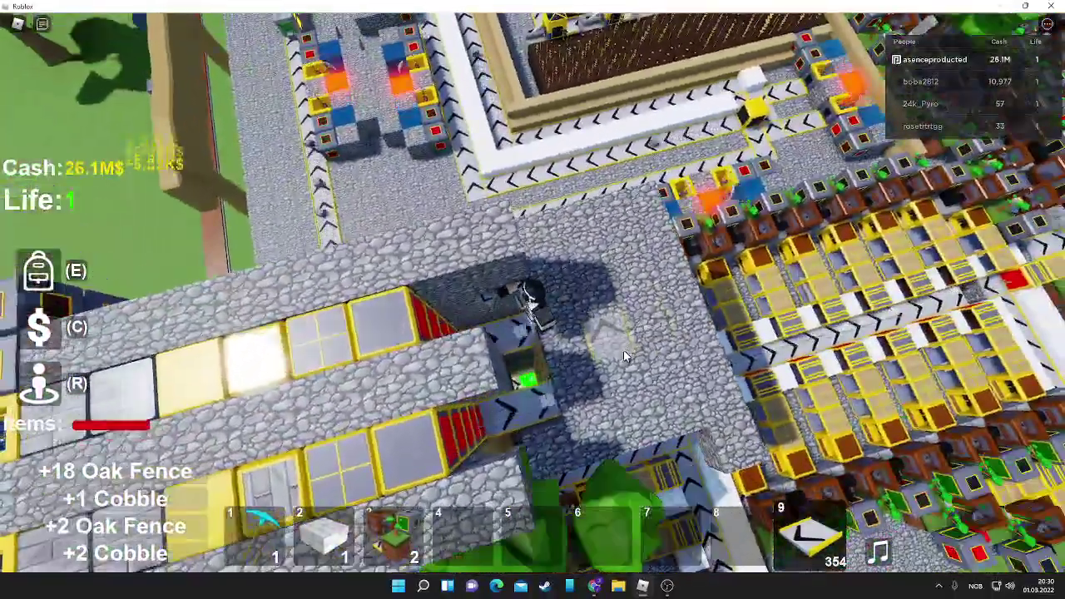
drag(578, 395, 586, 394)
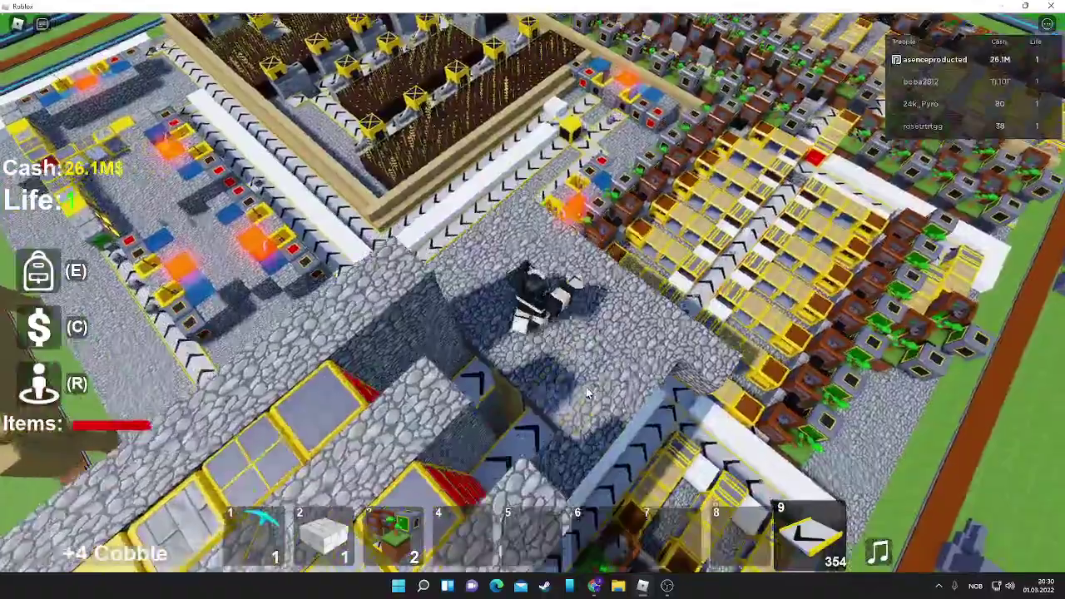
click(586, 393)
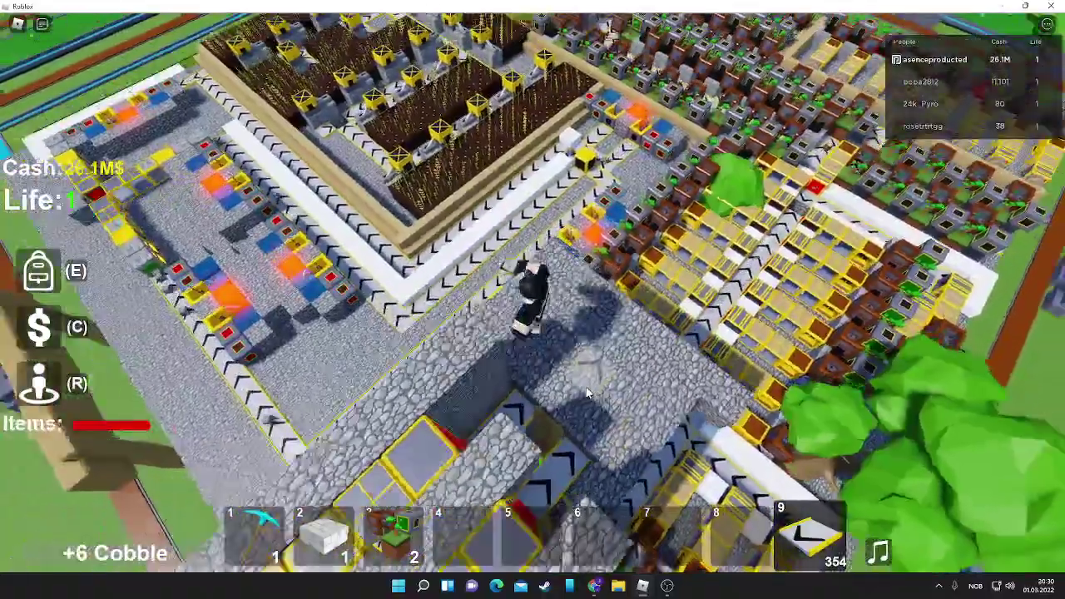
drag(585, 394, 568, 384)
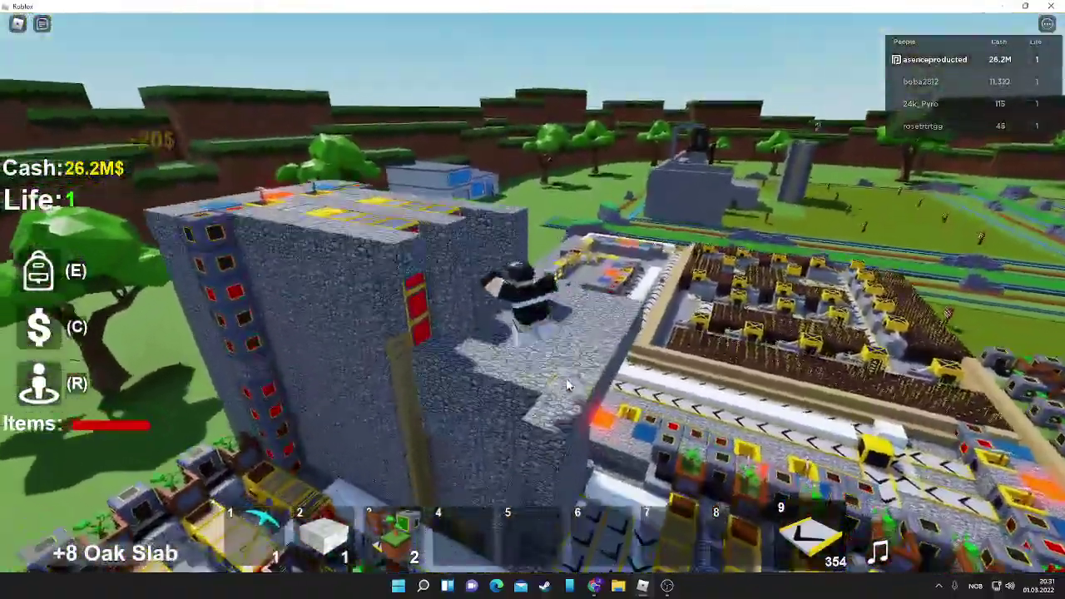
drag(565, 385, 541, 388)
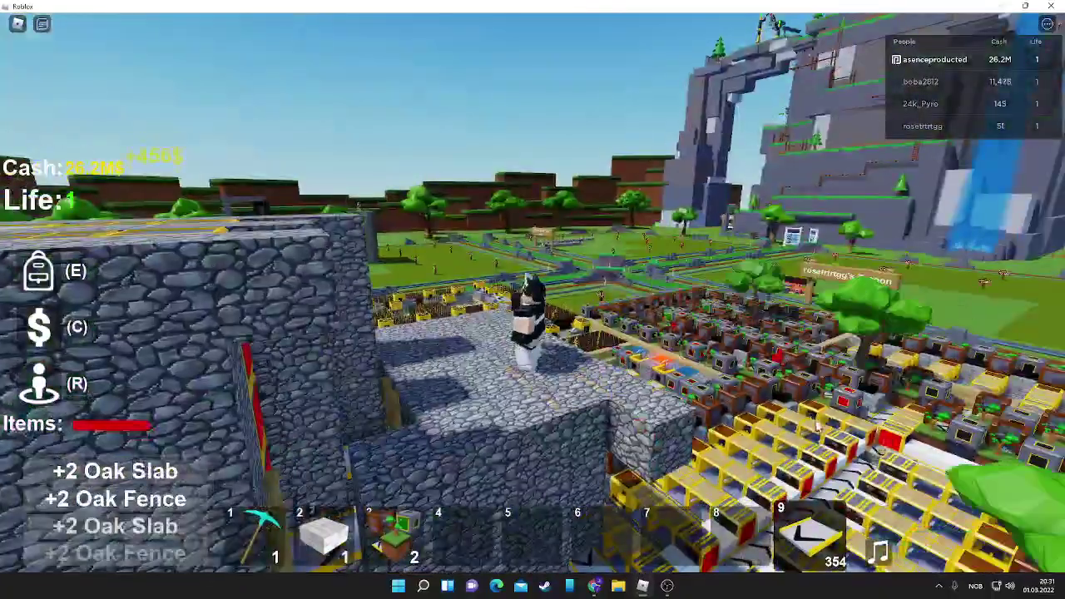
drag(819, 424, 874, 374)
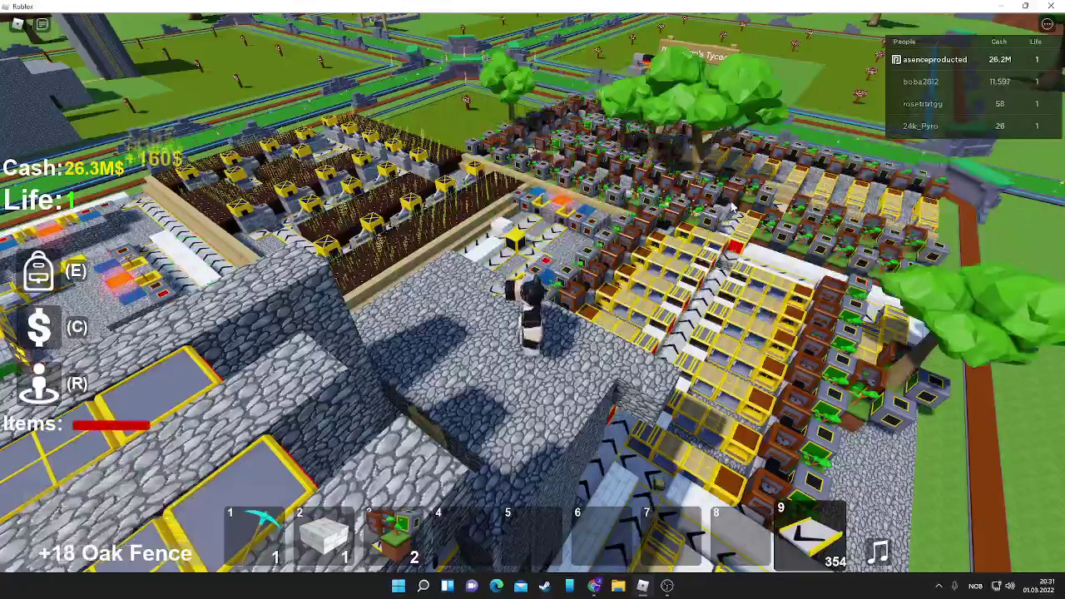
drag(732, 206, 732, 208)
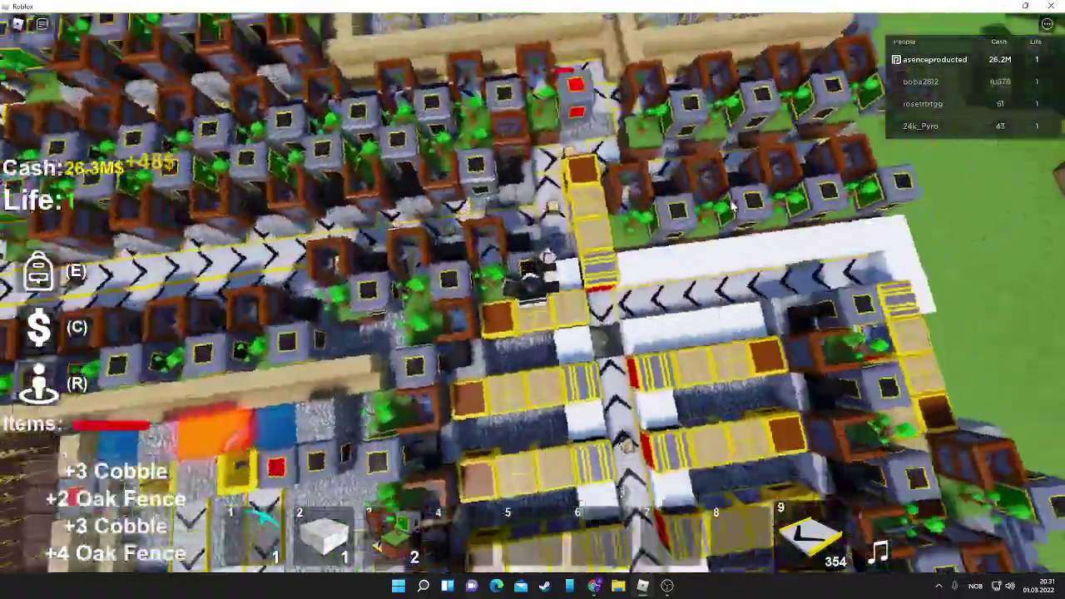
scroll(732, 206, up, 4)
scroll(732, 206, down, 5)
- Orbit the camera above the rows of tree planters
drag(732, 207, 533, 298)
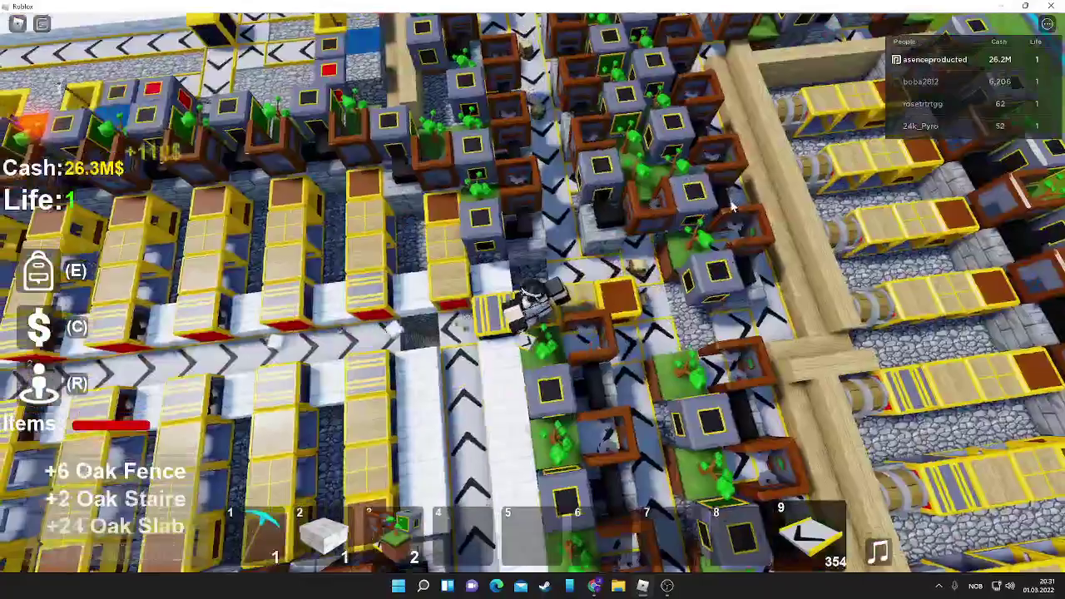
scroll(732, 207, up, 5)
scroll(732, 206, up, 5)
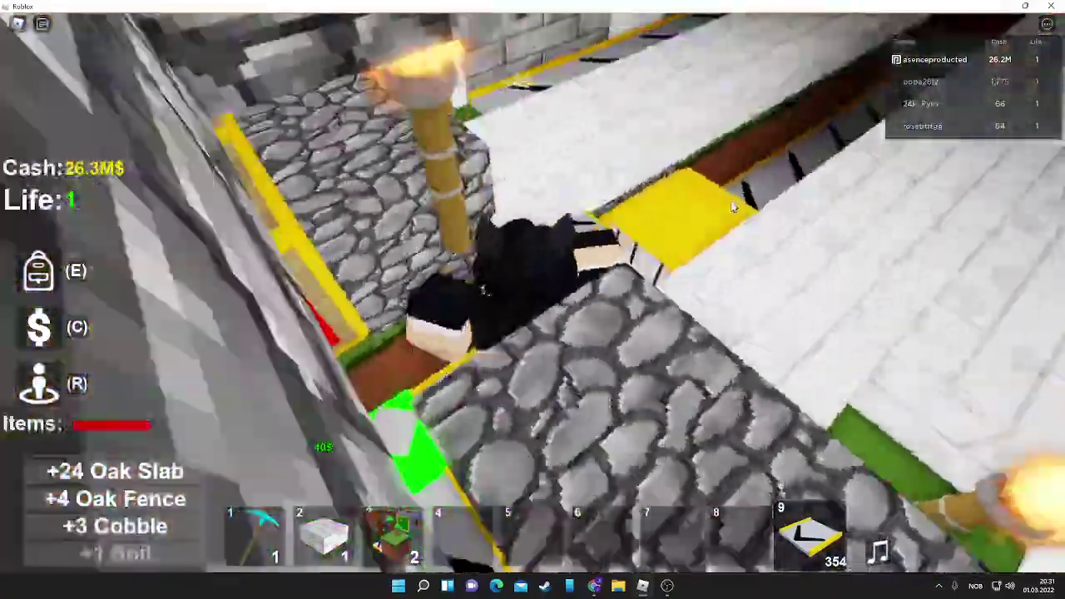
scroll(733, 203, down, 5)
scroll(534, 297, up, 5)
scroll(533, 297, down, 3)
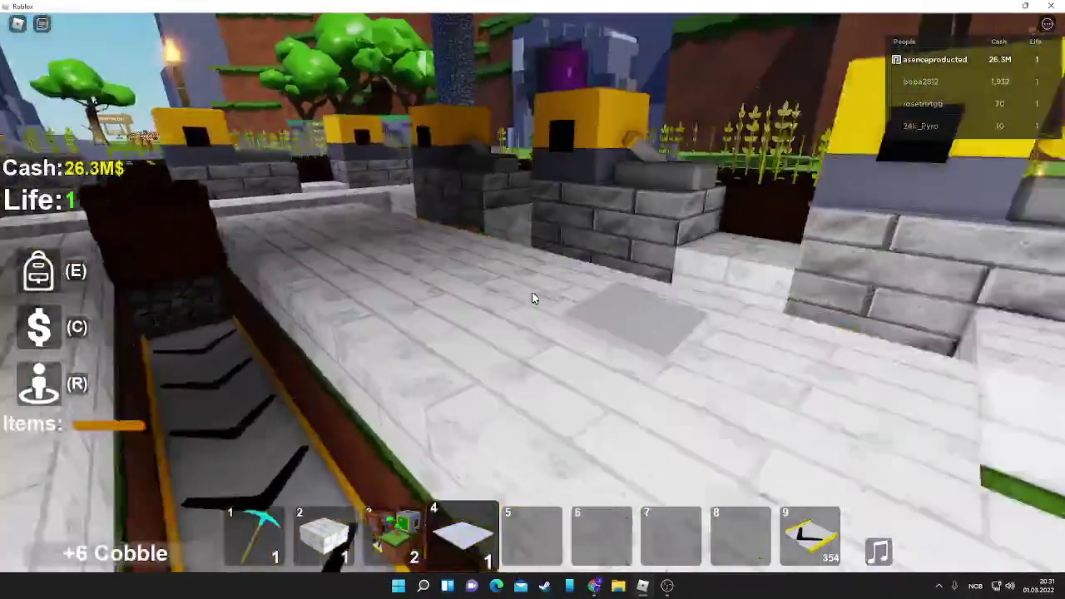
- Walk along the water channel through the grassy courtyard to the wooden ladder
drag(534, 298, 534, 298)
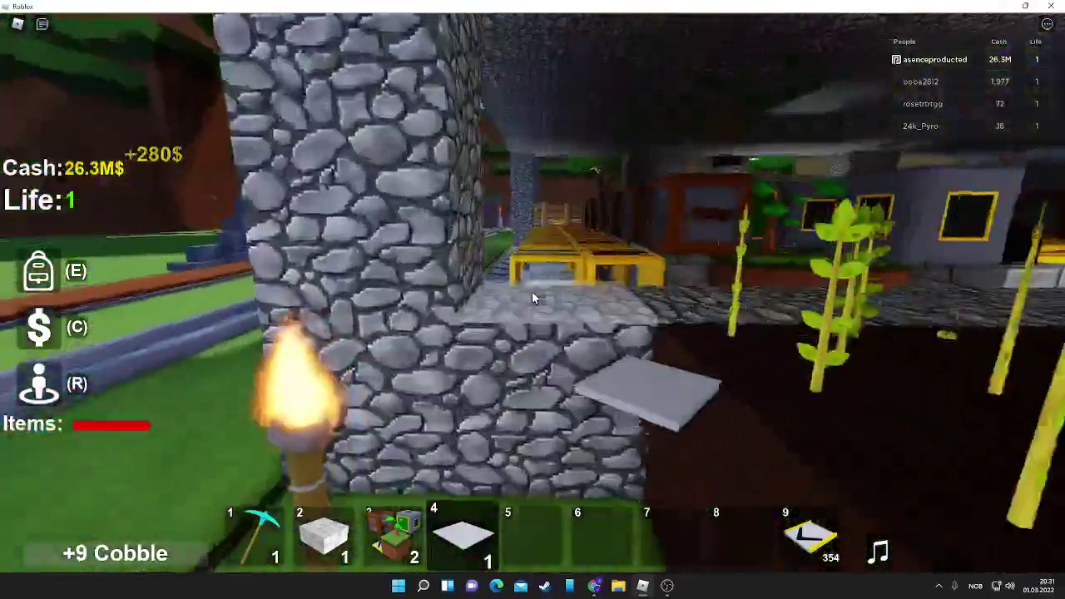
key(4)
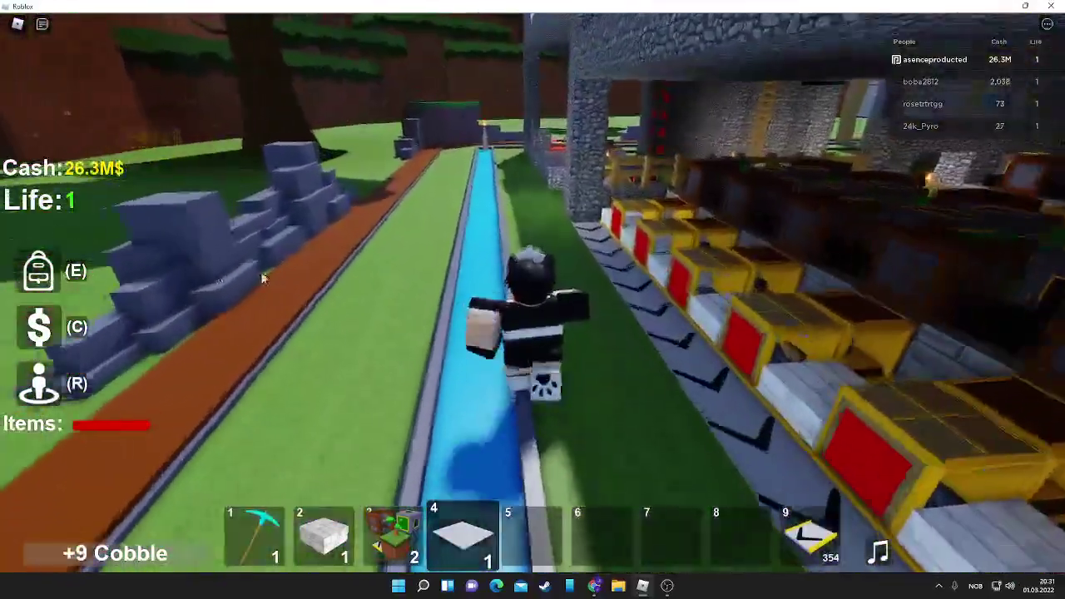
drag(263, 277, 375, 308)
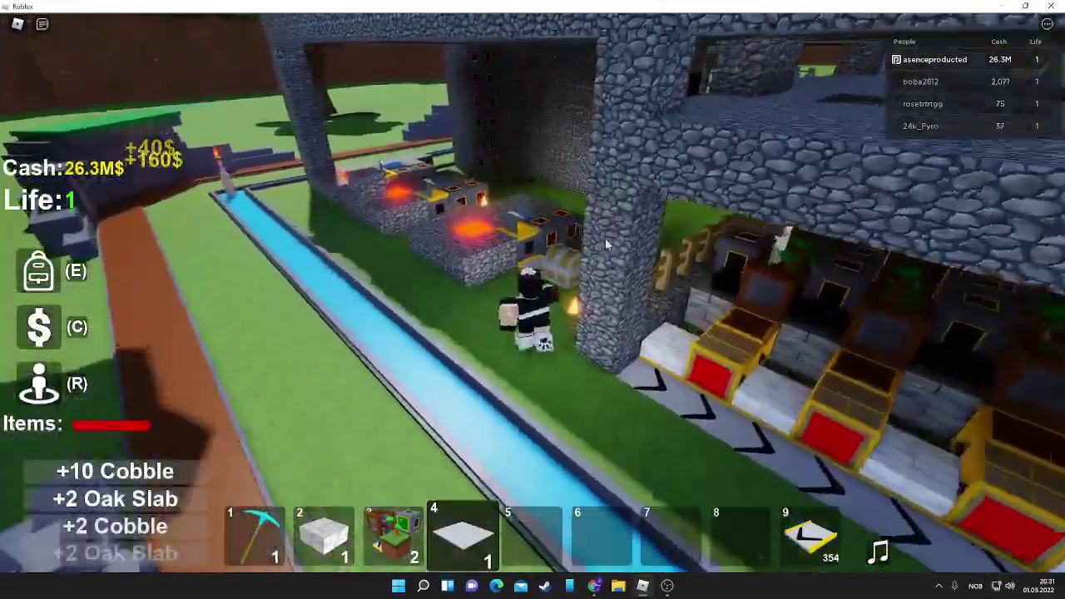
drag(605, 238, 631, 266)
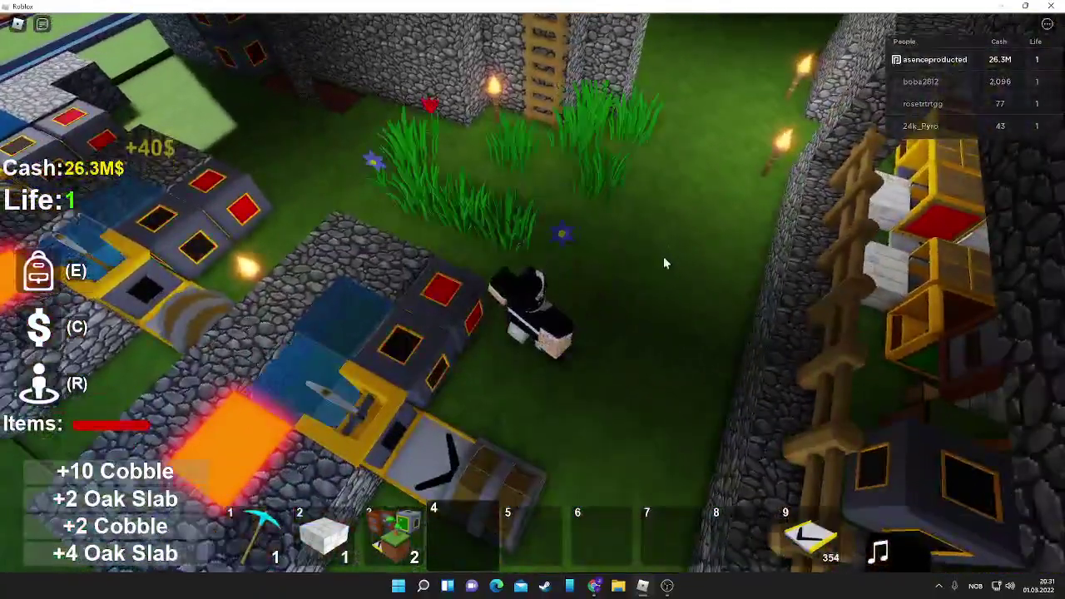
key(w)
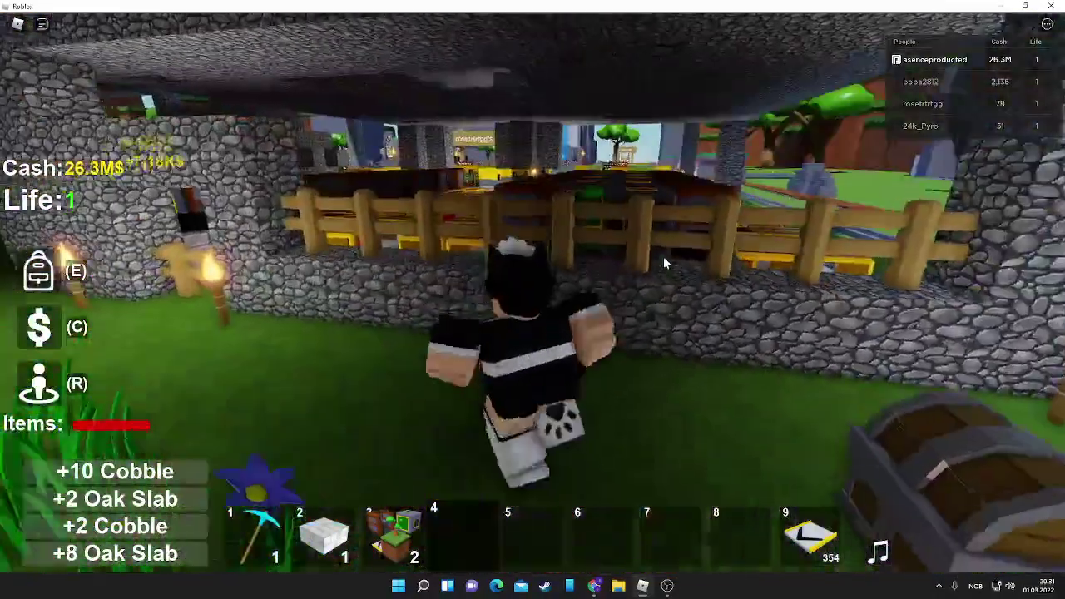
drag(666, 262, 534, 297)
key(4)
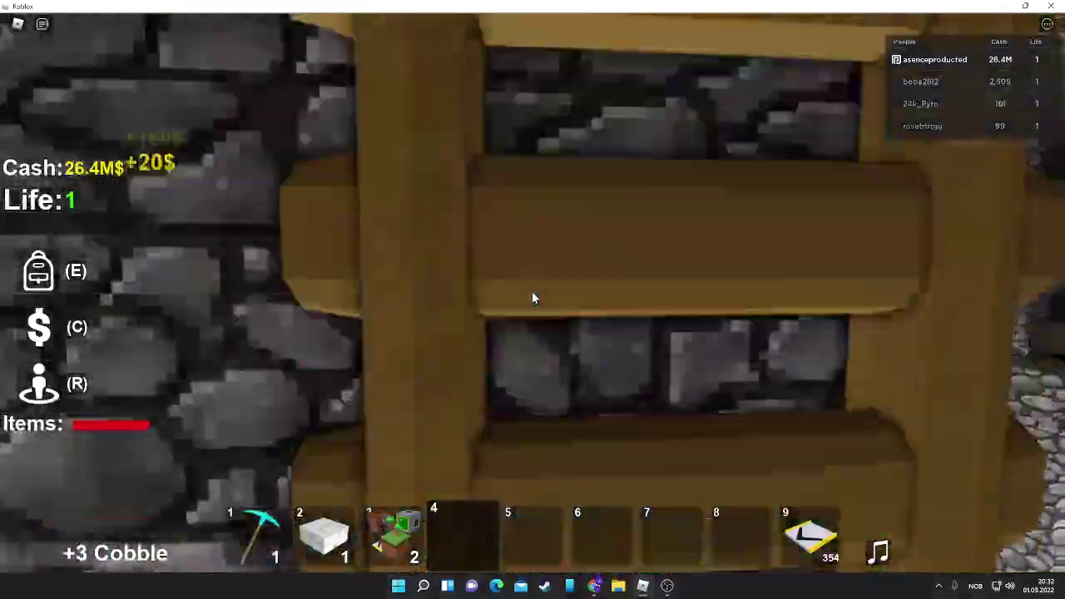
- Look over the wheat field along the cobble wall, then bring OBS Studio forward
right_click(541, 297)
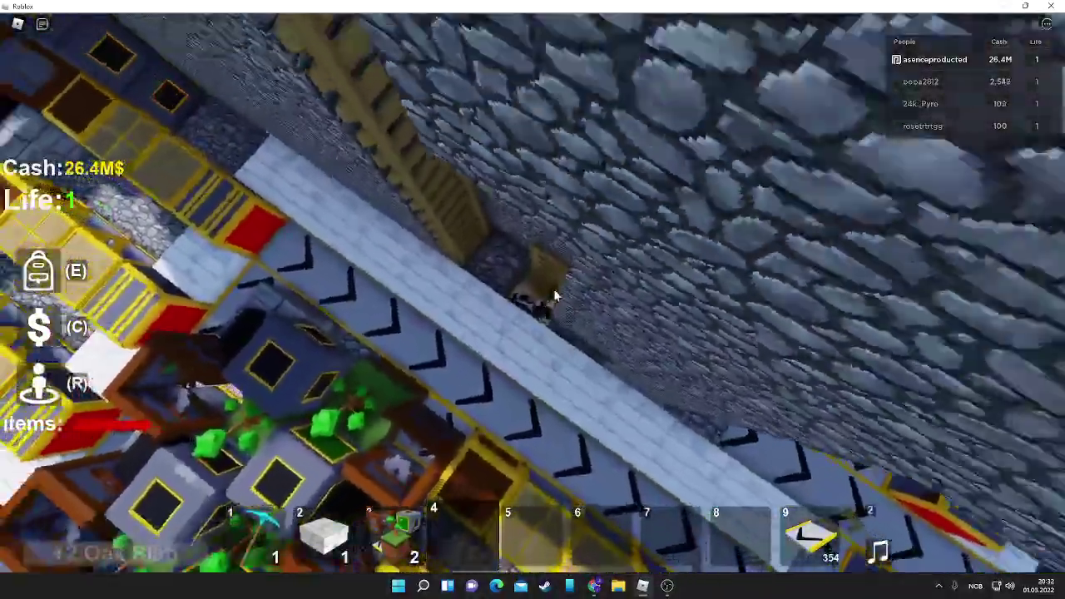
drag(555, 296, 564, 287)
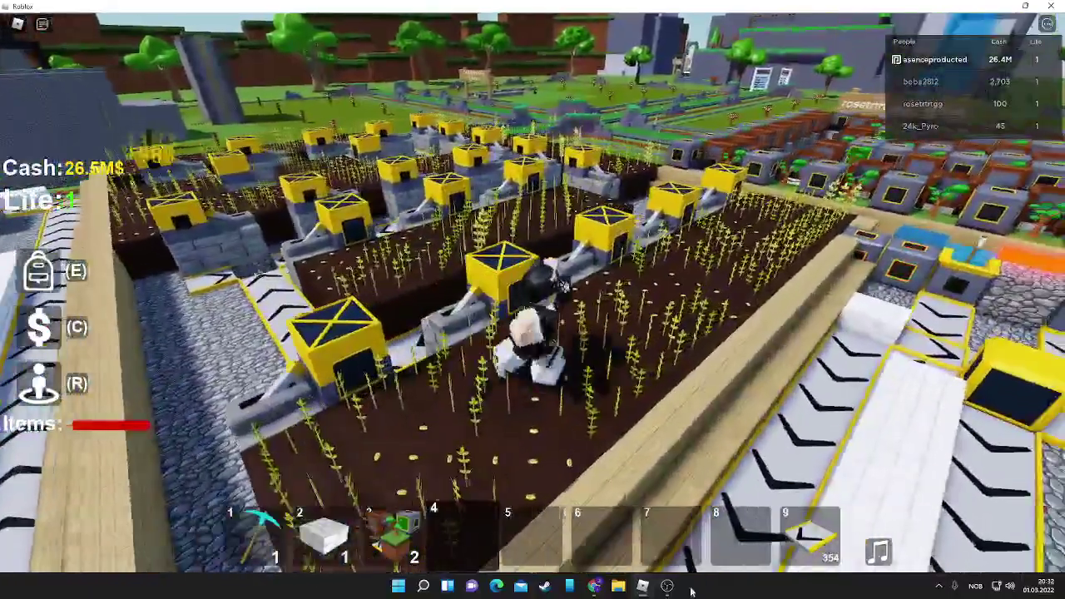
click(667, 586)
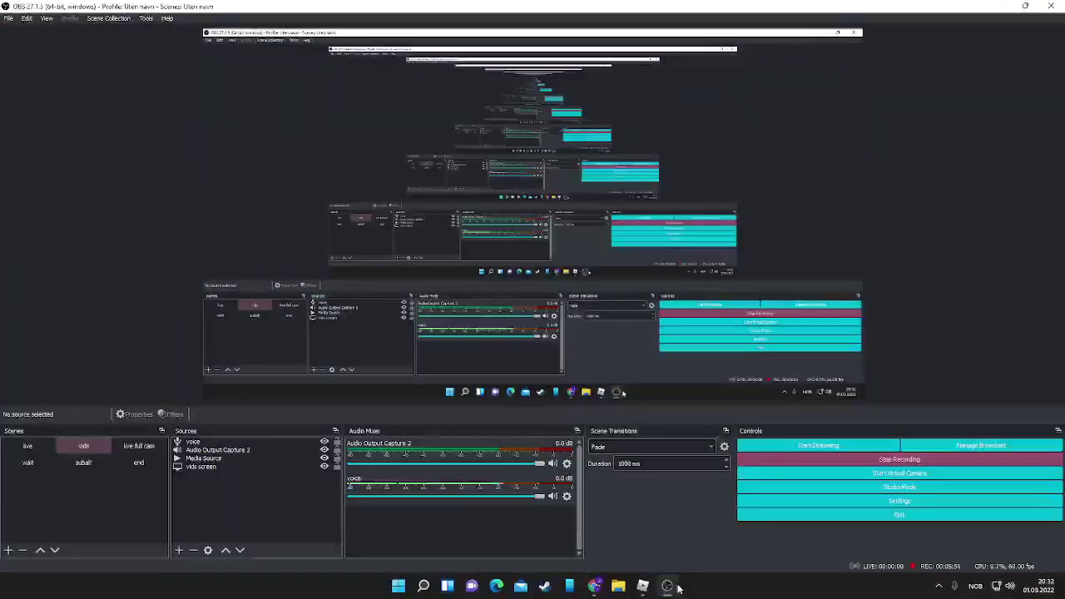
- Return to the Roblox window and look around the cobble arch area
click(667, 586)
mouse_move(533, 300)
mouse_down()
mouse_move(576, 166)
mouse_move(622, 157)
mouse_move(577, 167)
mouse_move(534, 298)
mouse_up()
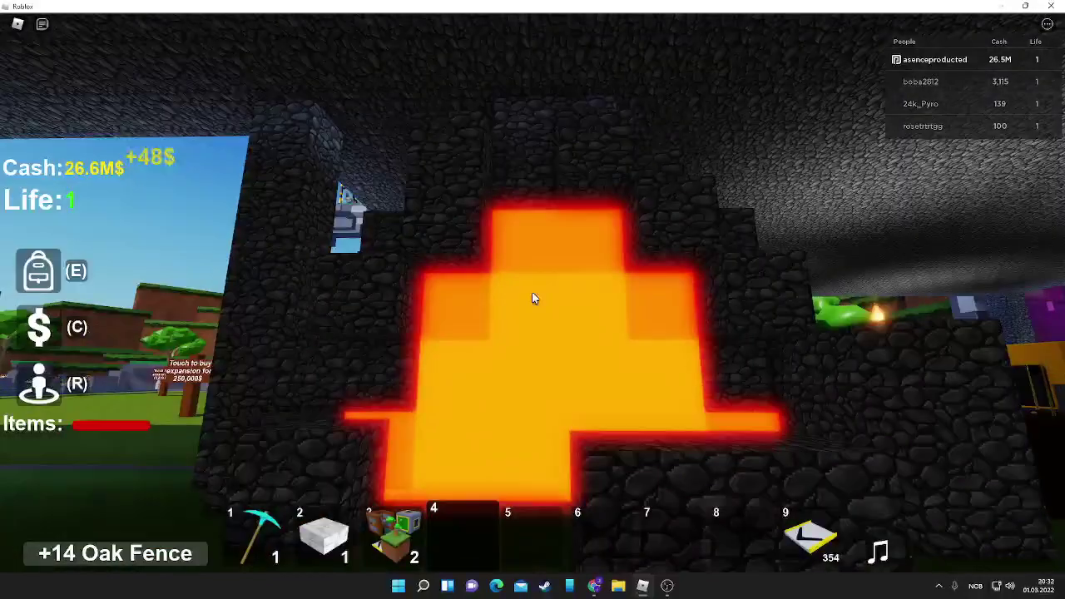
- Turn the camera while walking through the fire-lit cobble passage
drag(535, 298, 535, 298)
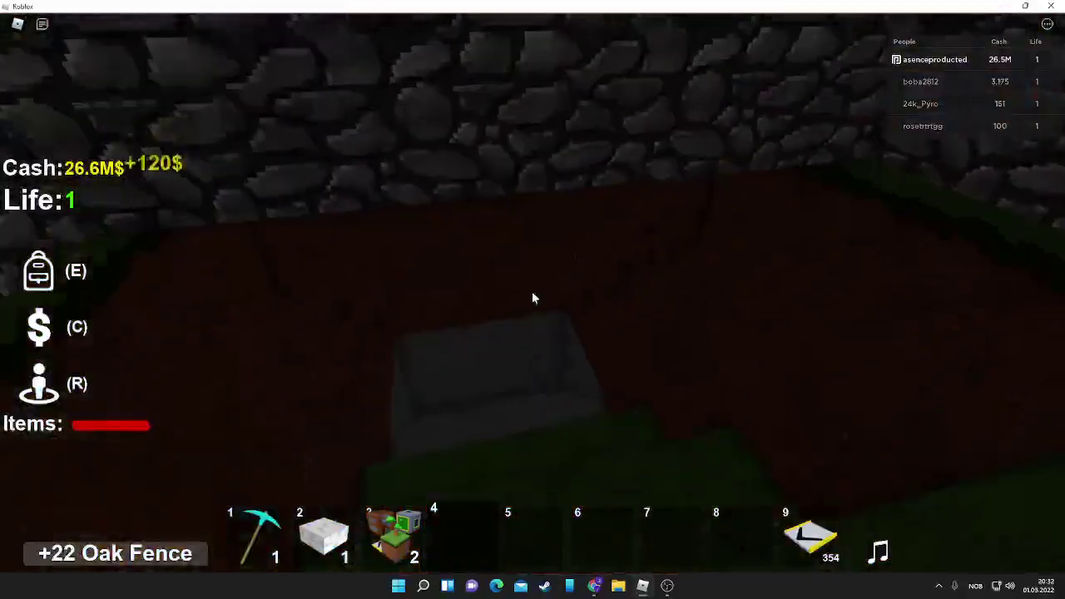
drag(534, 298, 534, 298)
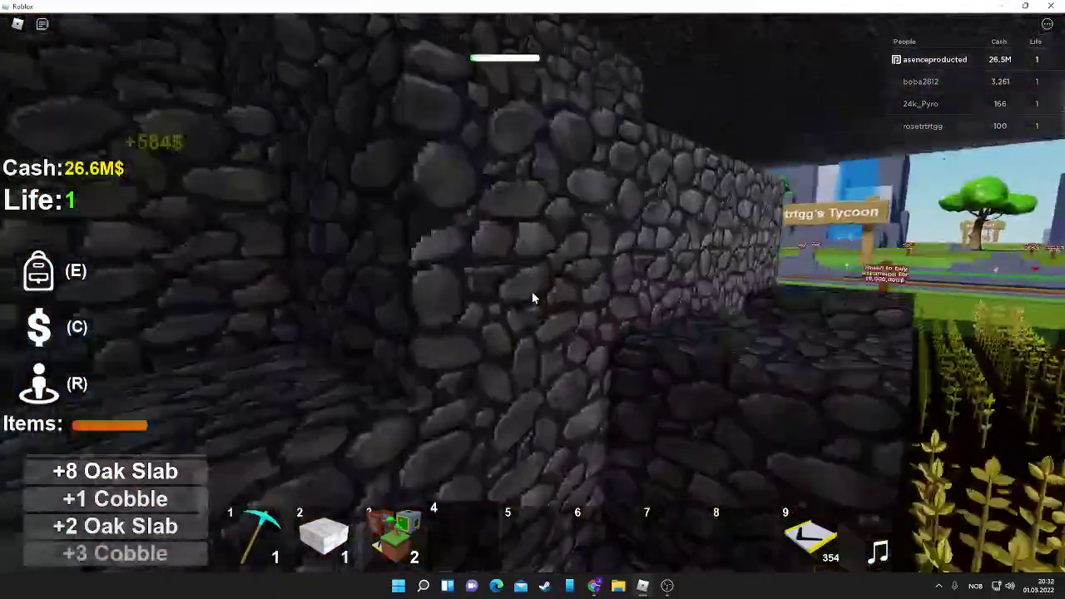